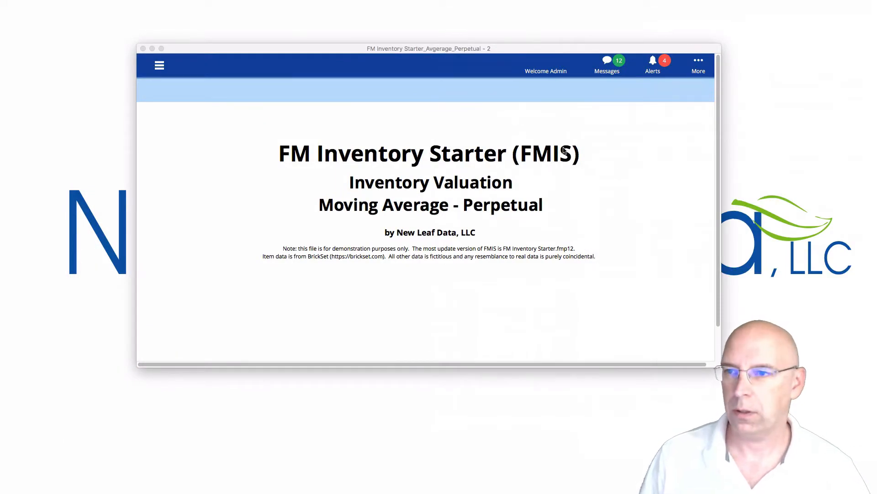
Focus the FM Inventory Starter window and open Manage Layouts with Shift-Cmd-L.
click(638, 146)
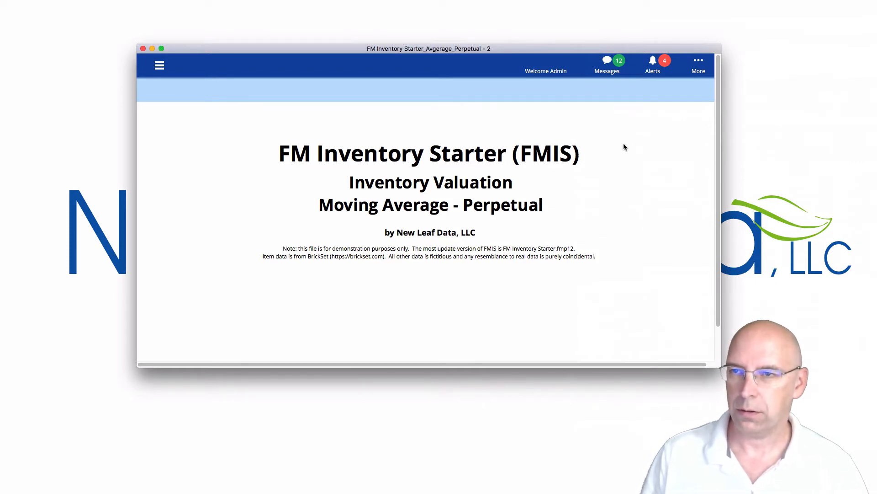
key(super+shift+l)
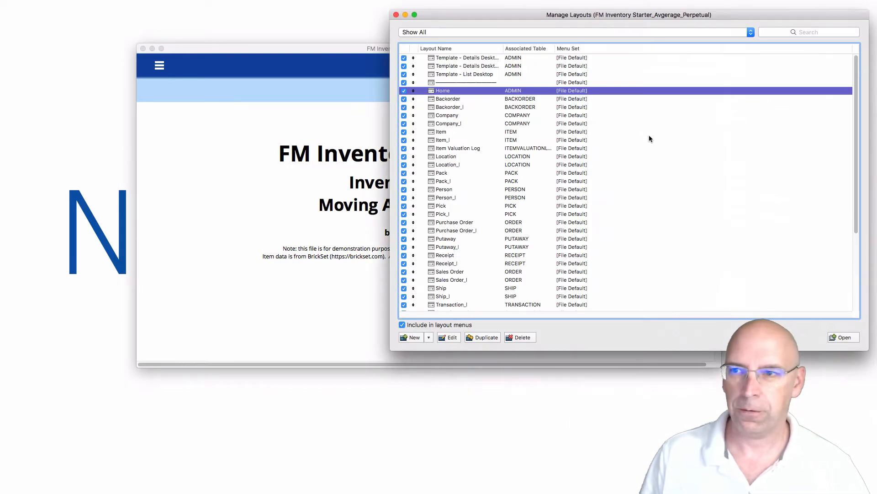
Open the Item layout from an 'item' layout search and advance to SKU 70904, the $3.40 blue V-belt.
click(780, 31)
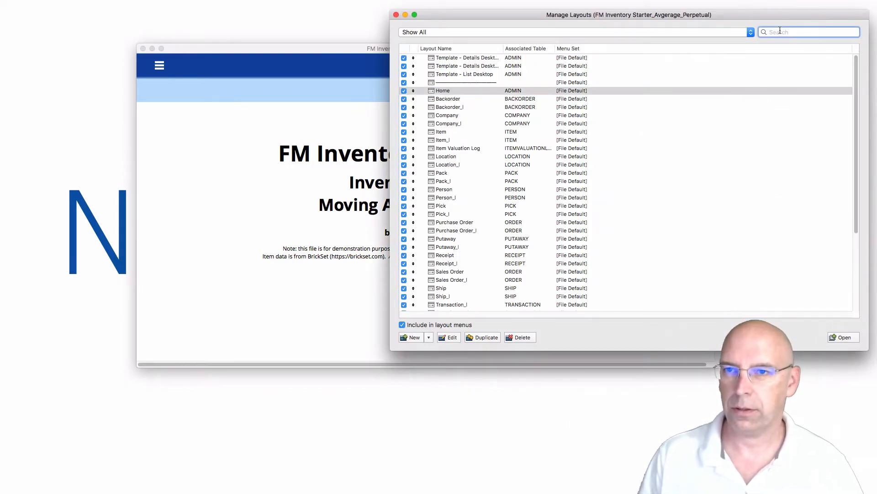
text(item)
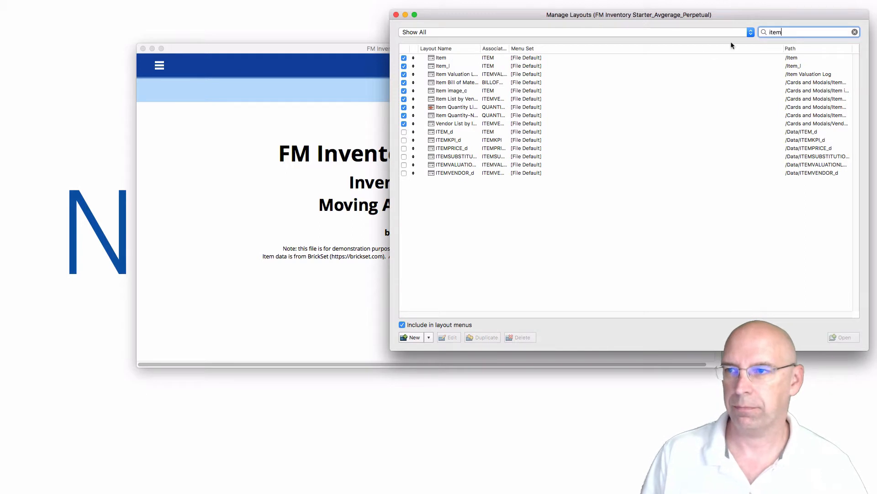
click(448, 59)
click(843, 338)
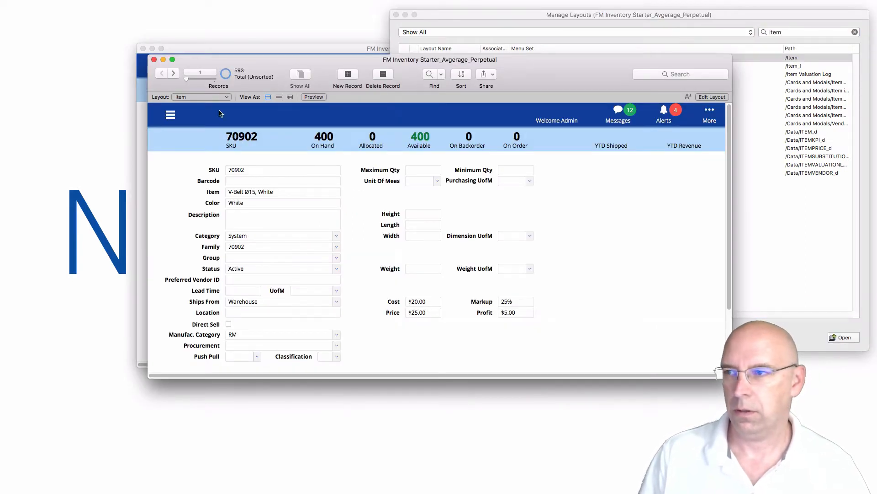
click(173, 75)
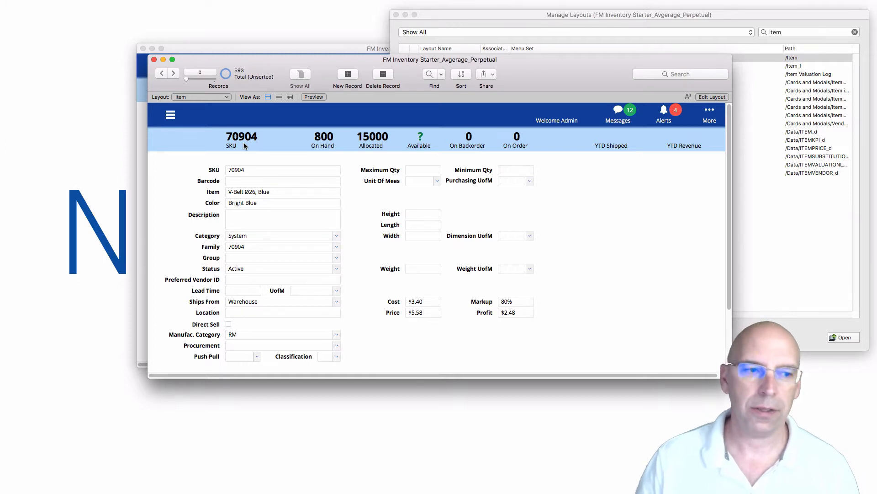
Change item 70904's cost from $3.40 to $3.20.
click(424, 301)
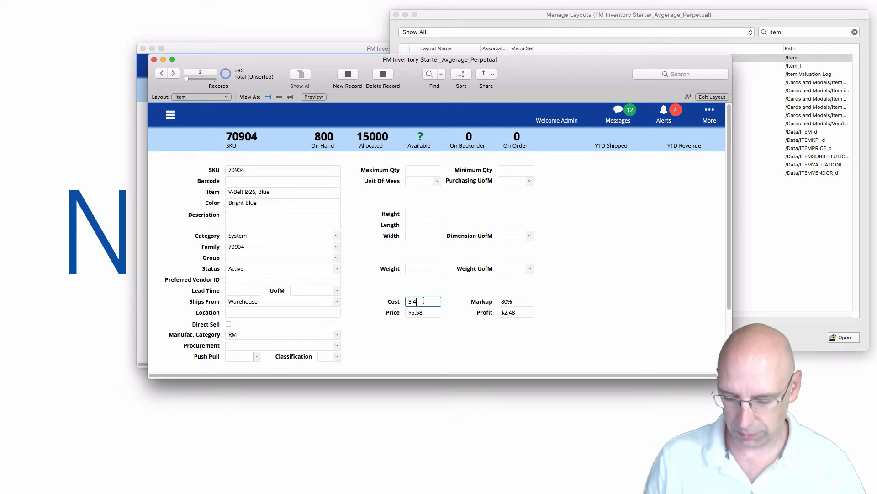
key(BackSpace)
text(2)
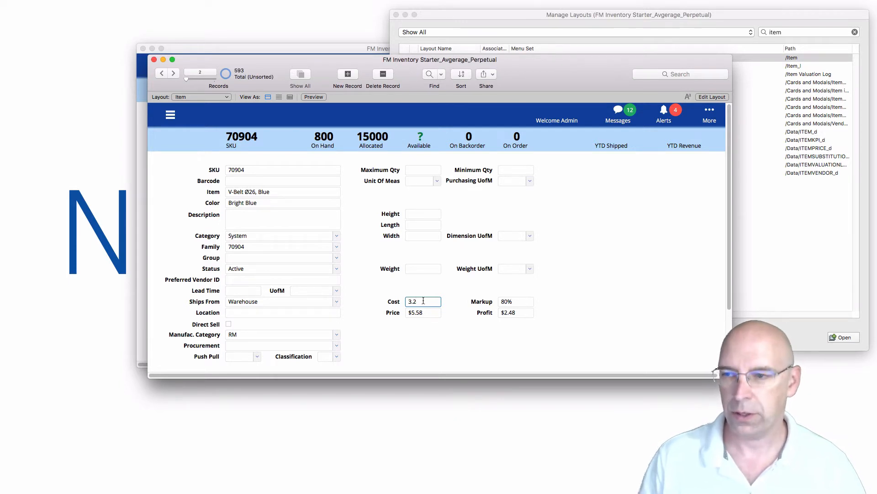
click(431, 295)
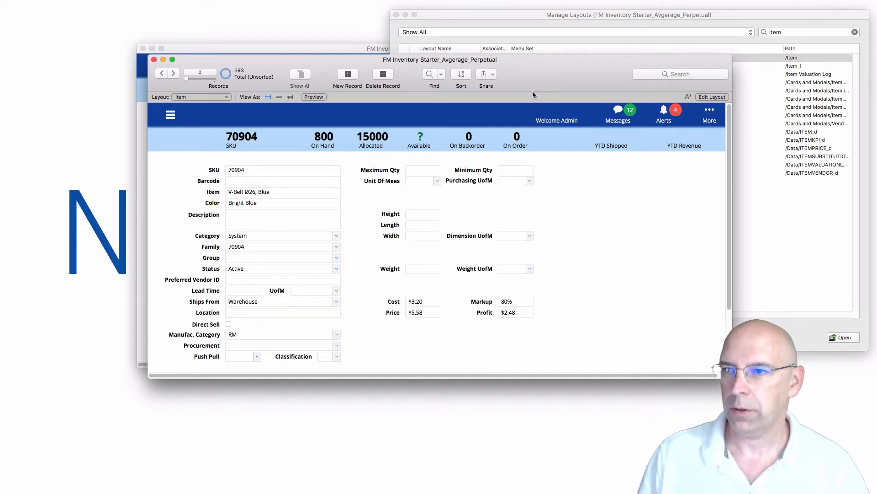
Hide the item window's toolbar, shrink it and move it to the lower right.
drag(533, 70, 660, 185)
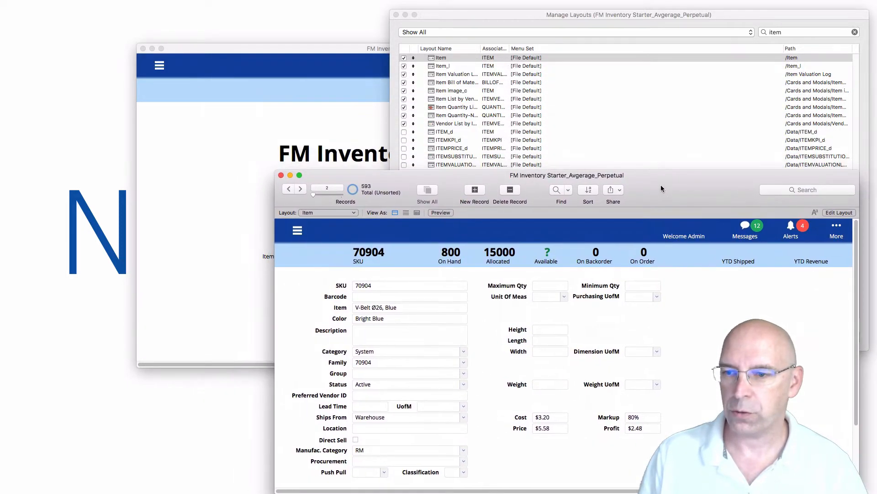
key(super+alt+s)
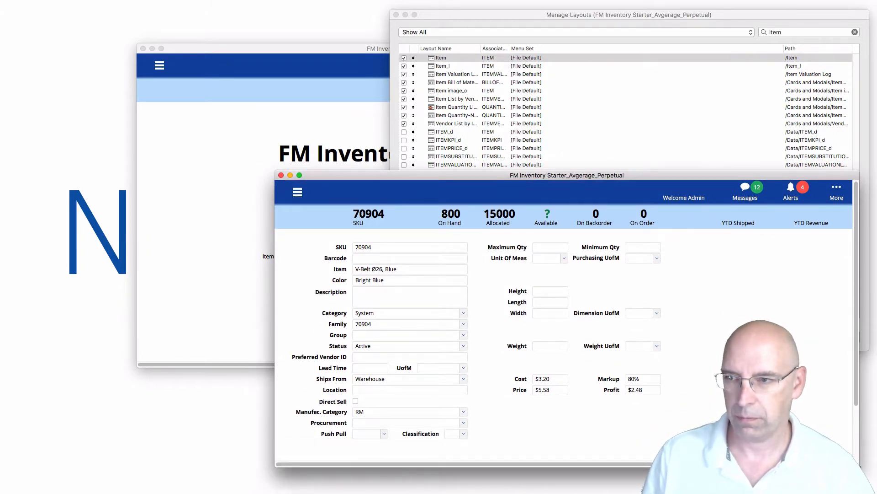
drag(859, 465, 682, 413)
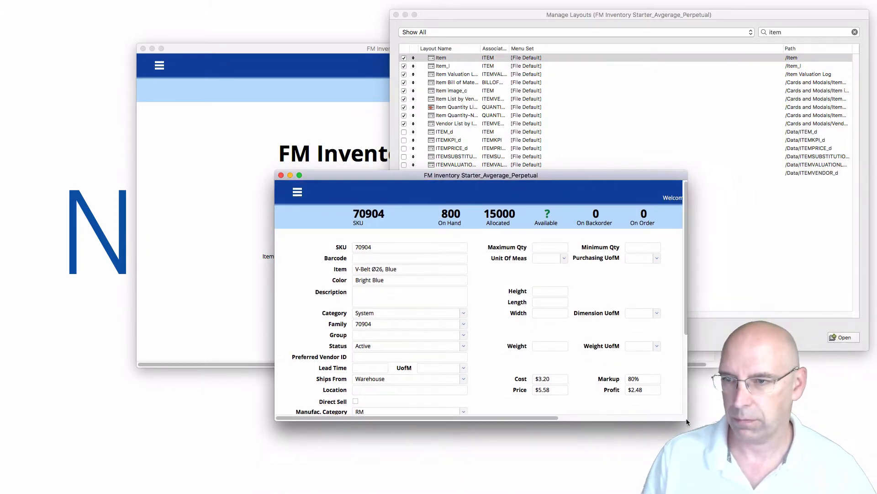
drag(573, 170, 734, 237)
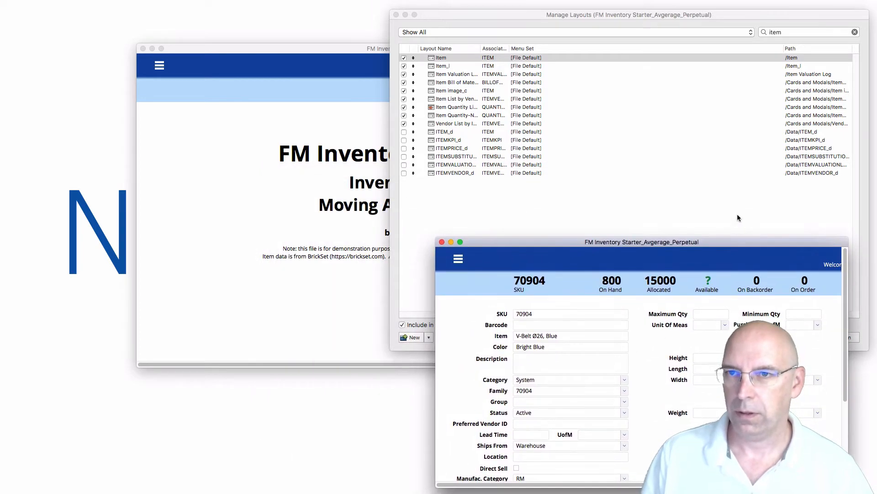
click(781, 31)
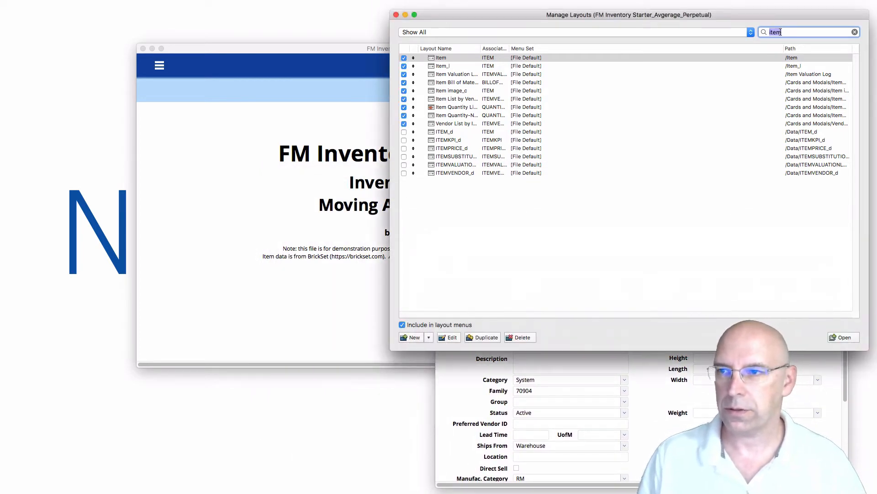
Open the item valuation log data layout in an enlarged window and create a new record.
click(451, 165)
click(852, 336)
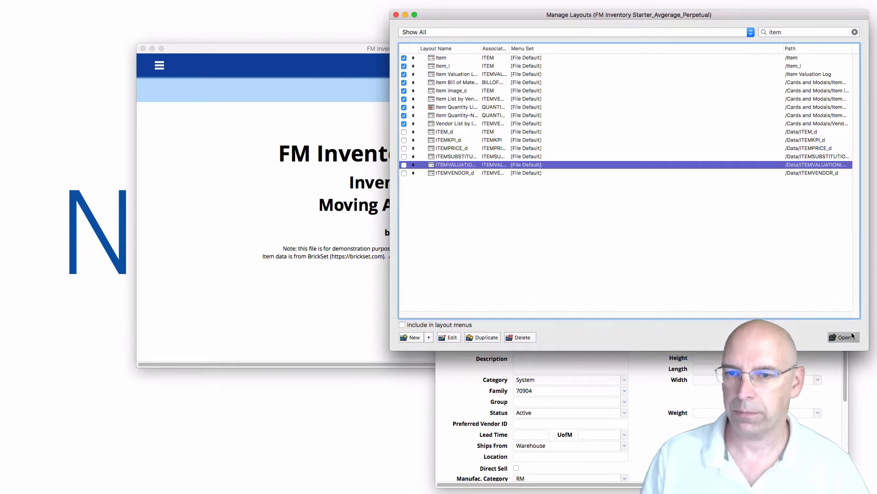
drag(751, 258, 645, 84)
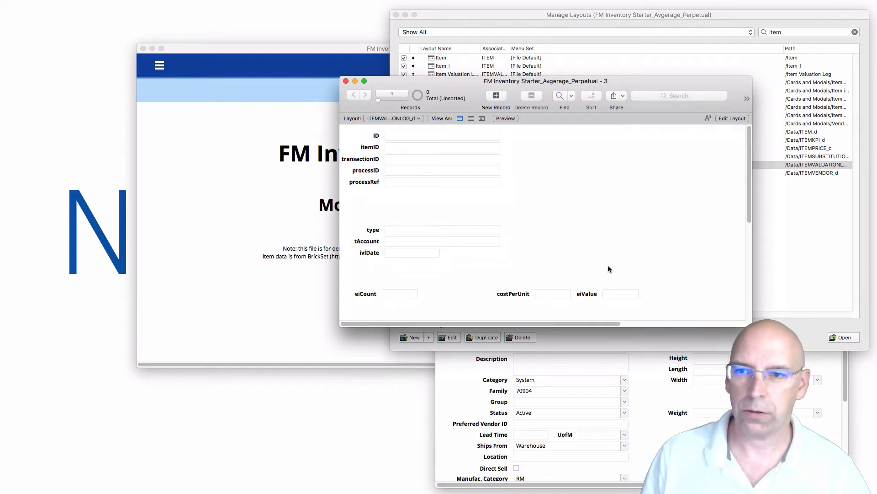
drag(752, 325, 842, 432)
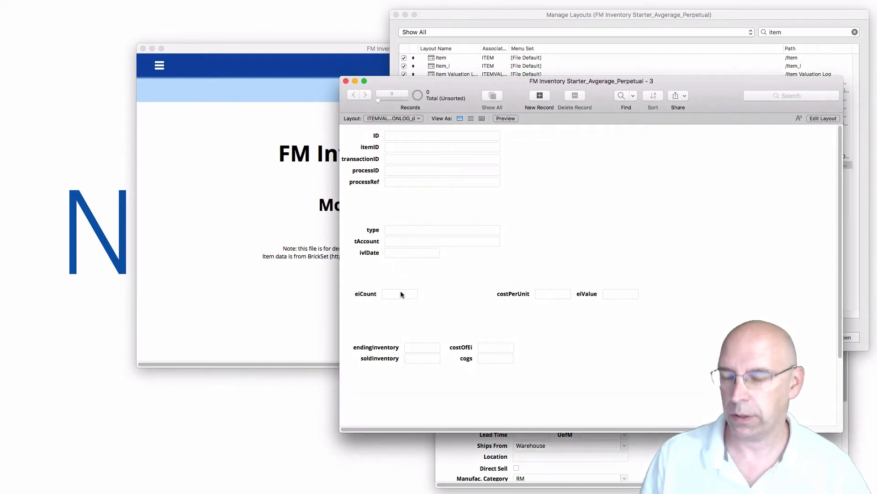
key(super+n)
Enter eiCount 800, costPerUnit 3.25 and eiValue 2560.
click(394, 292)
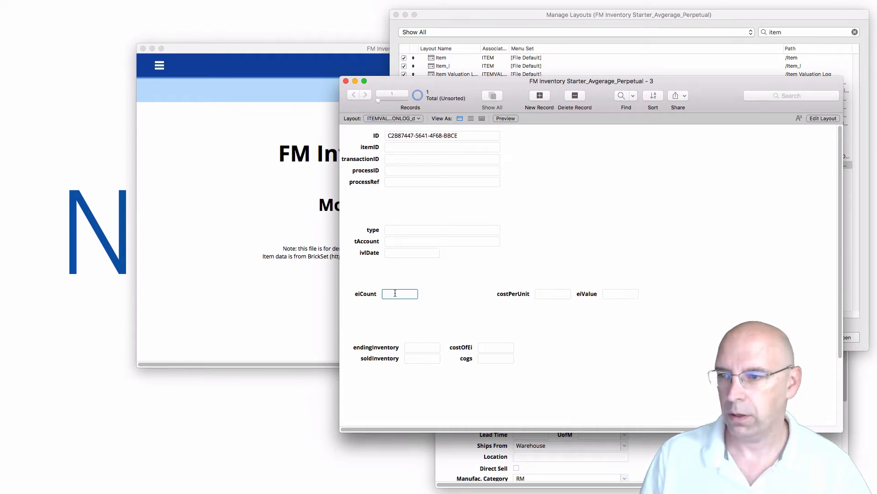
text(800)
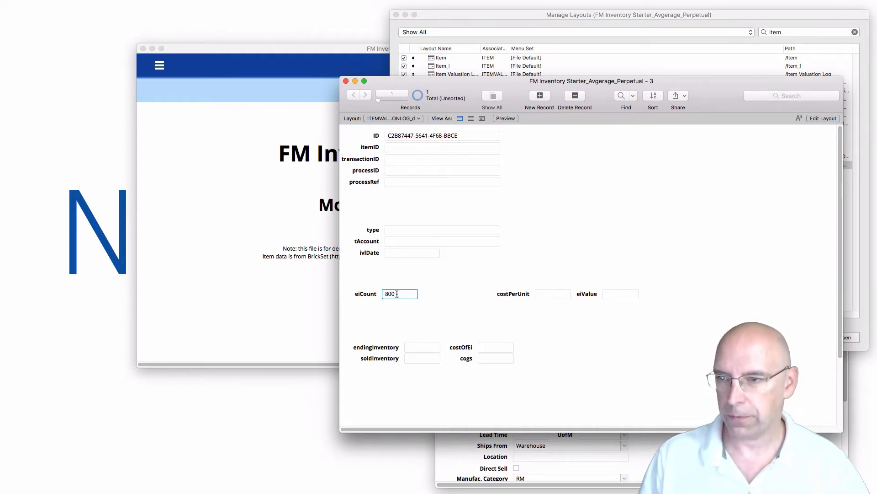
click(543, 295)
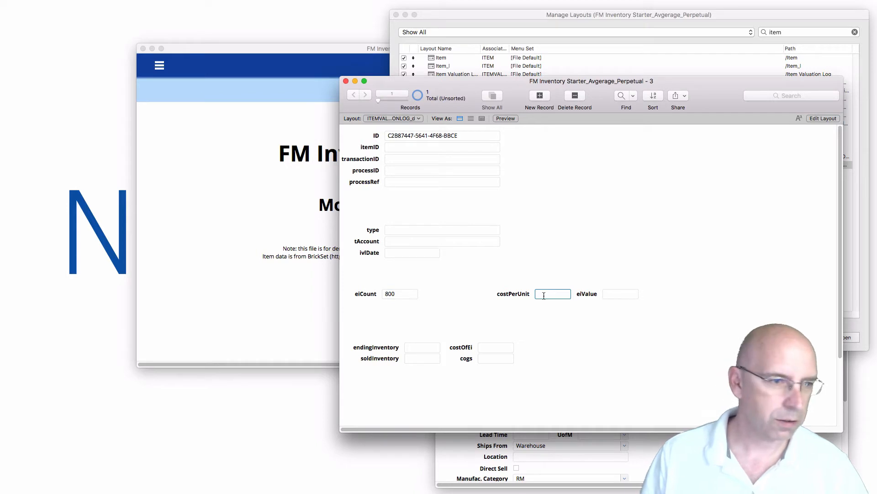
text(3.2)
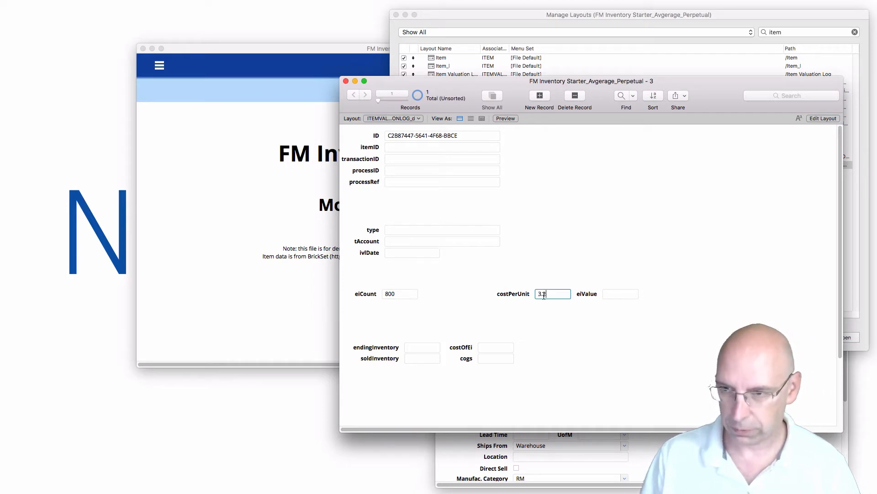
text(5)
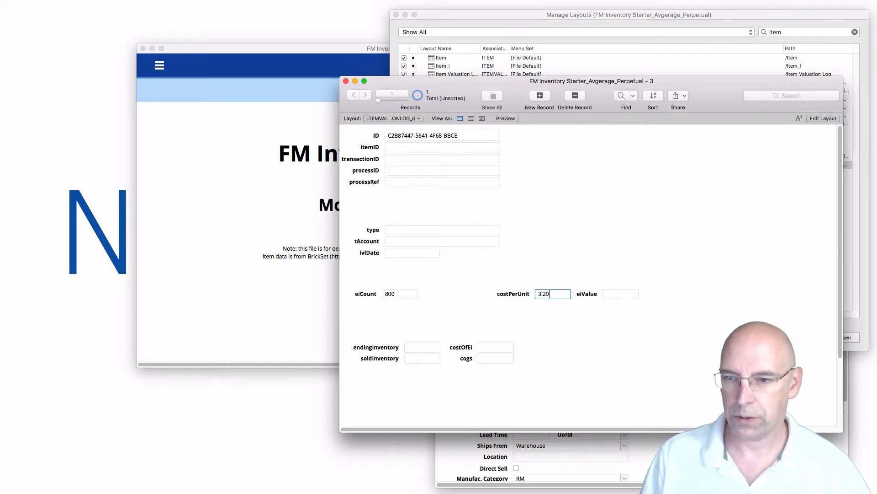
click(685, 457)
click(650, 233)
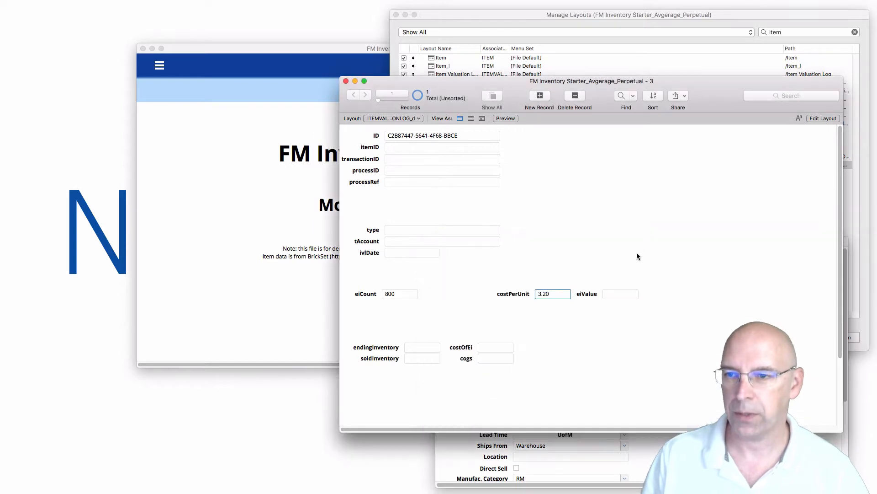
click(620, 294)
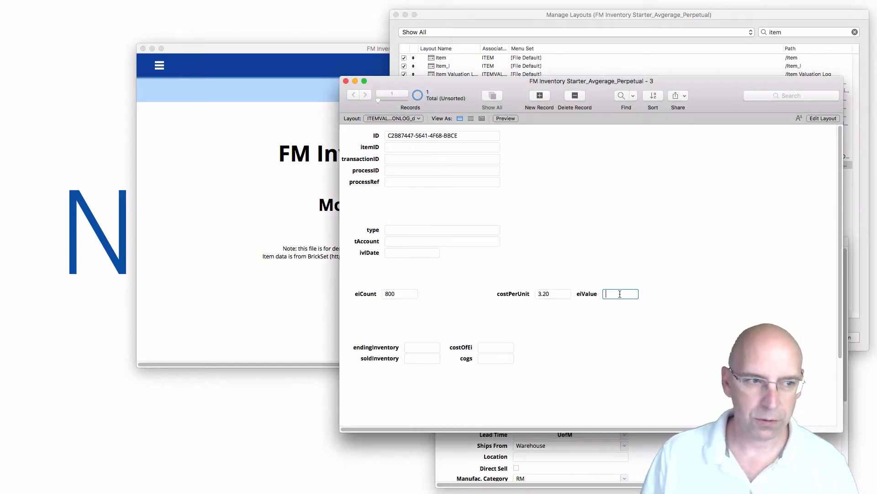
text(2560)
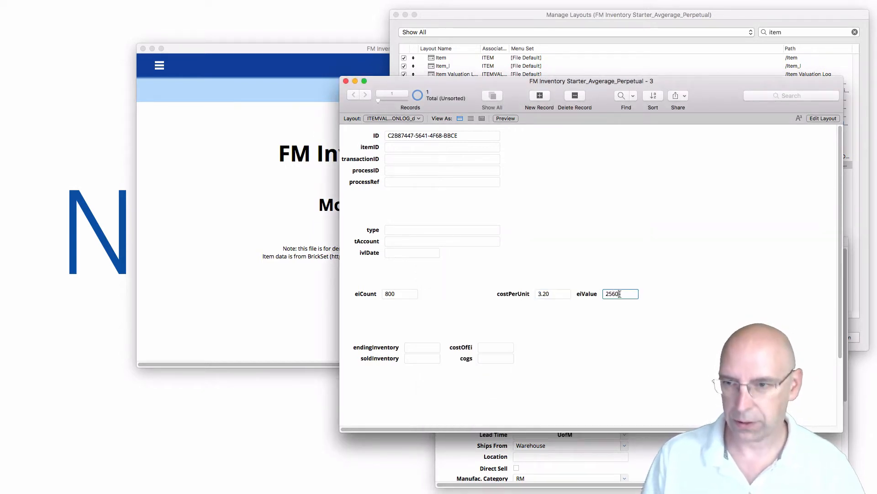
Enter endingInventory 800, cost of EI 2560 and soldInventory 0.
click(428, 348)
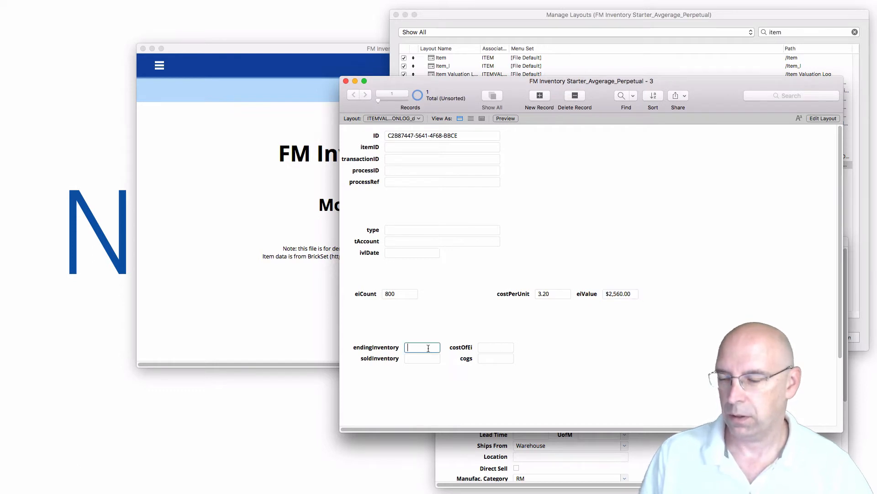
text(800)
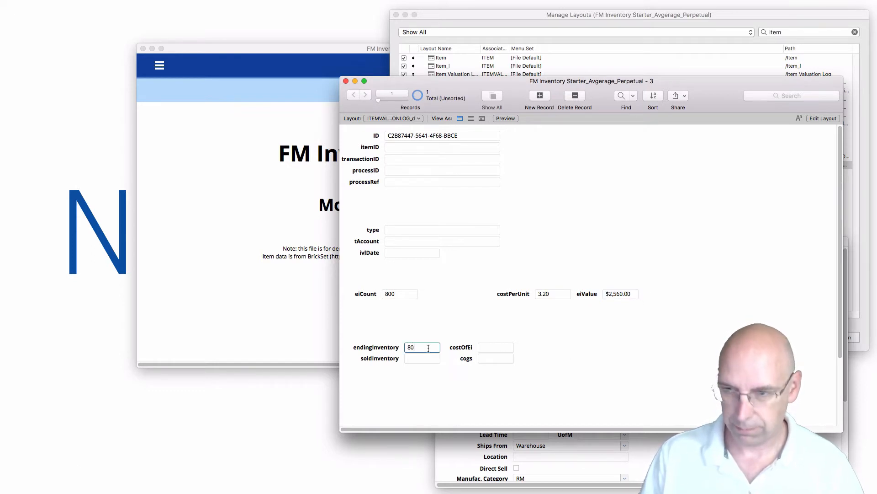
click(504, 349)
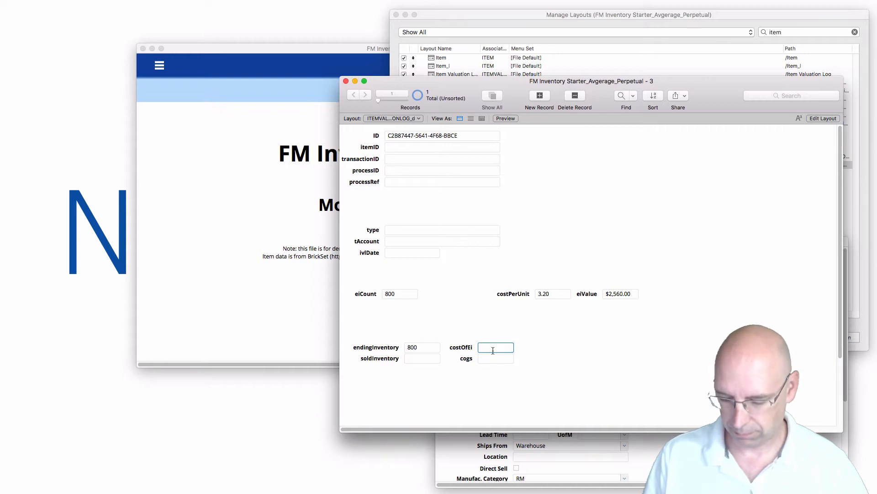
text(2560)
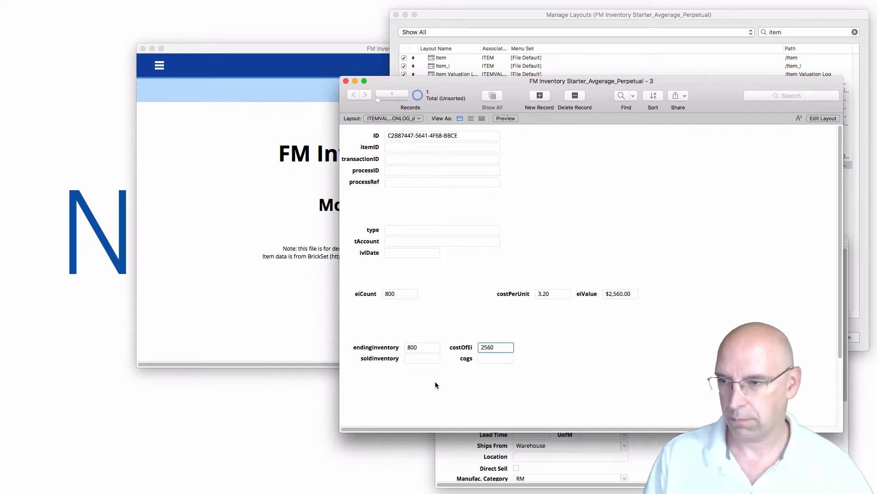
click(419, 360)
text(0)
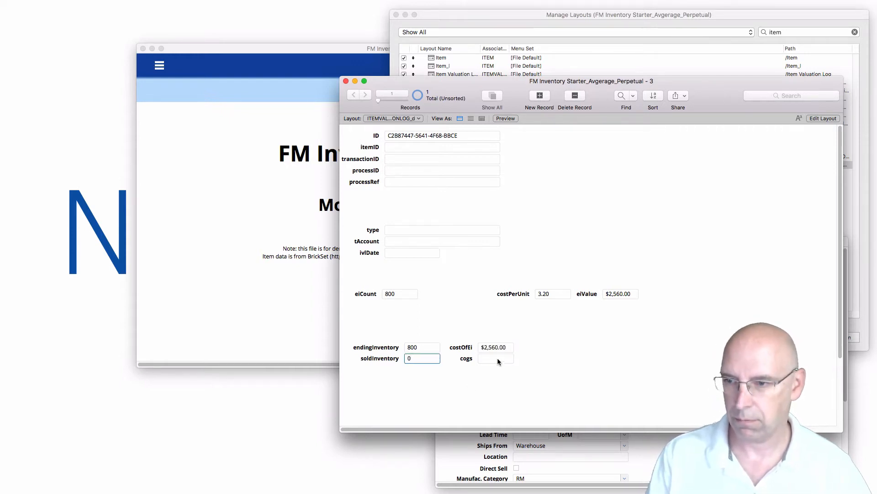
click(542, 365)
Set the record type to 'Beginning Inventory' and tAccount to 'Debit', then commit.
click(455, 229)
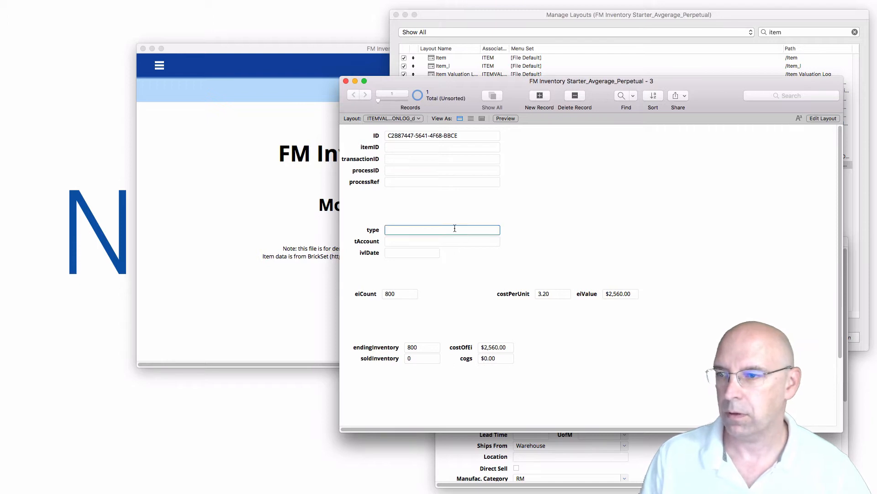
text(Begin)
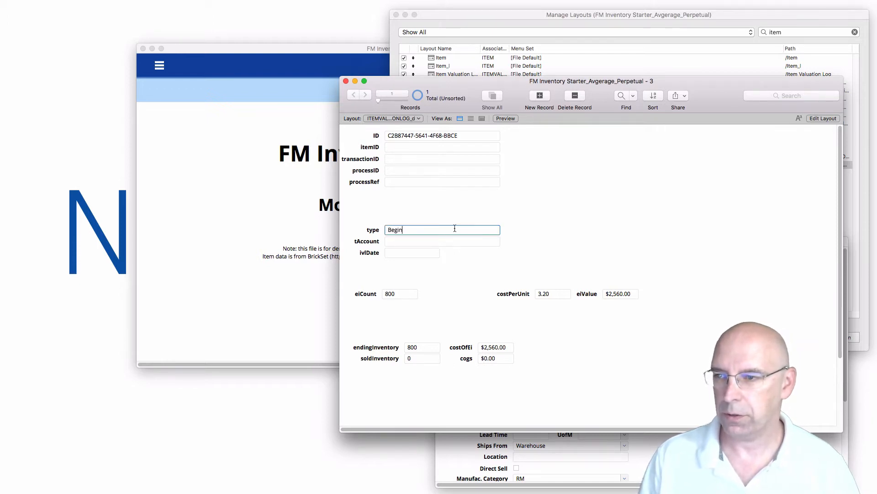
text(ning )
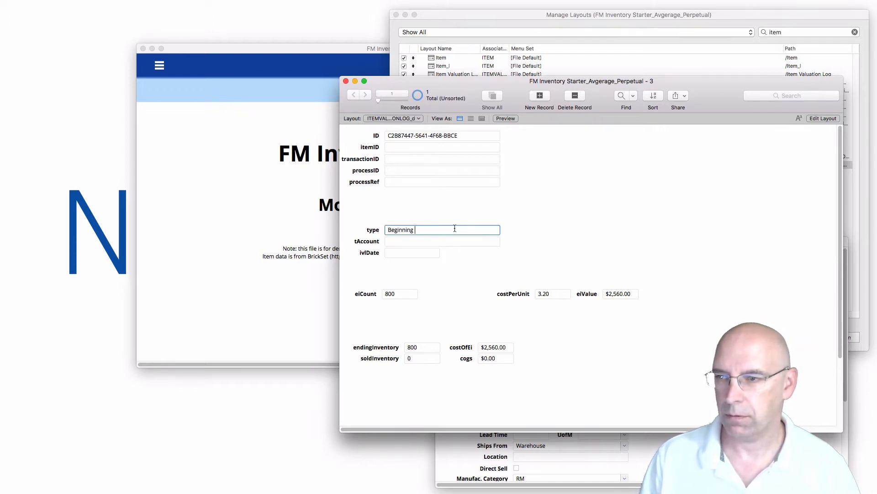
text(Inventory)
key(Tab)
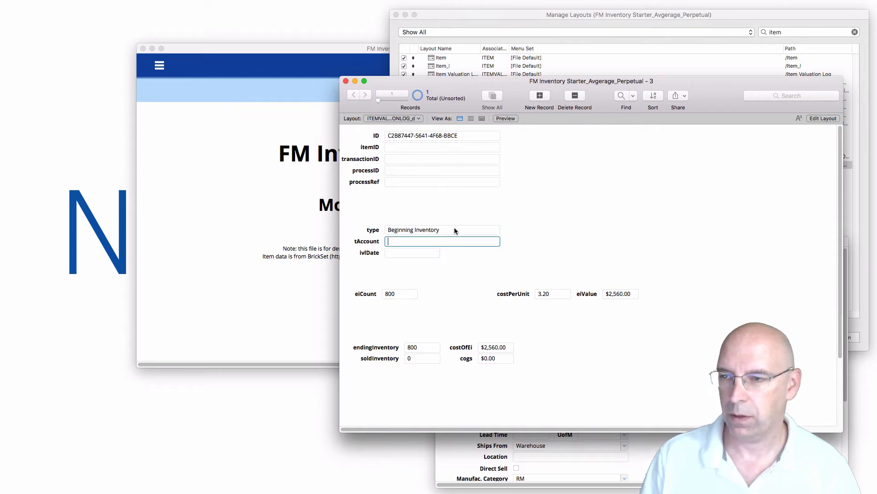
text(Deb)
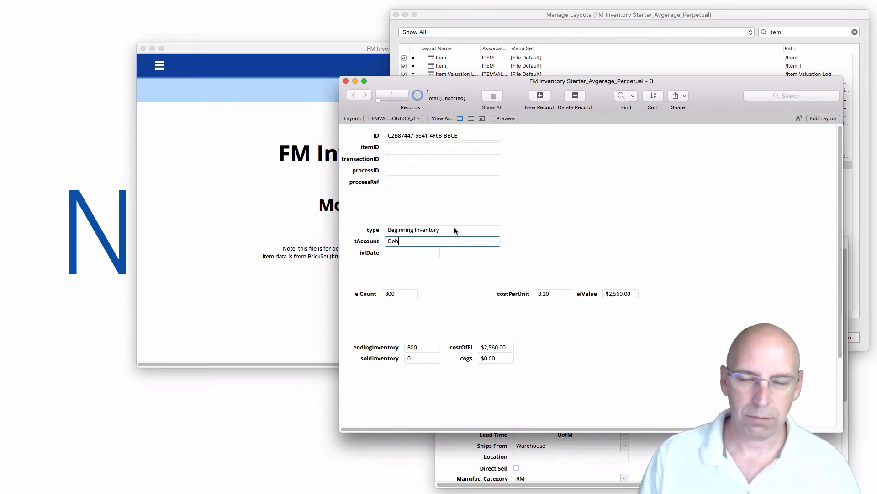
text(it)
key(Tab)
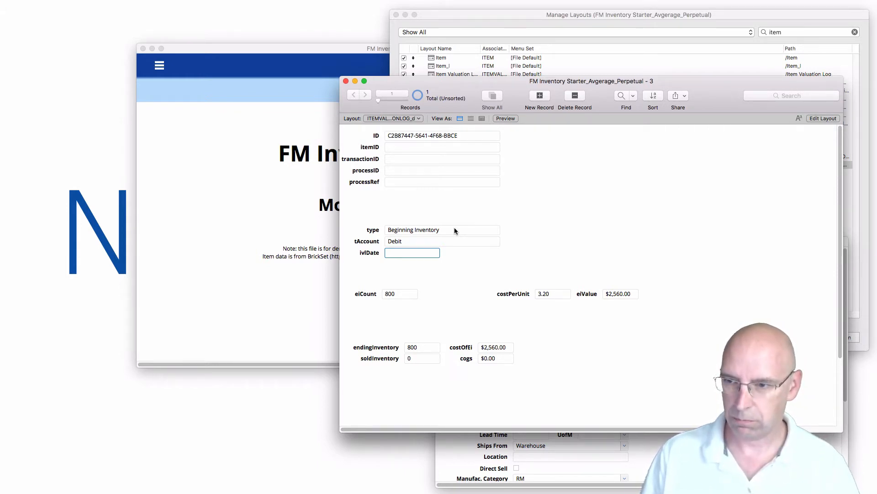
click(548, 216)
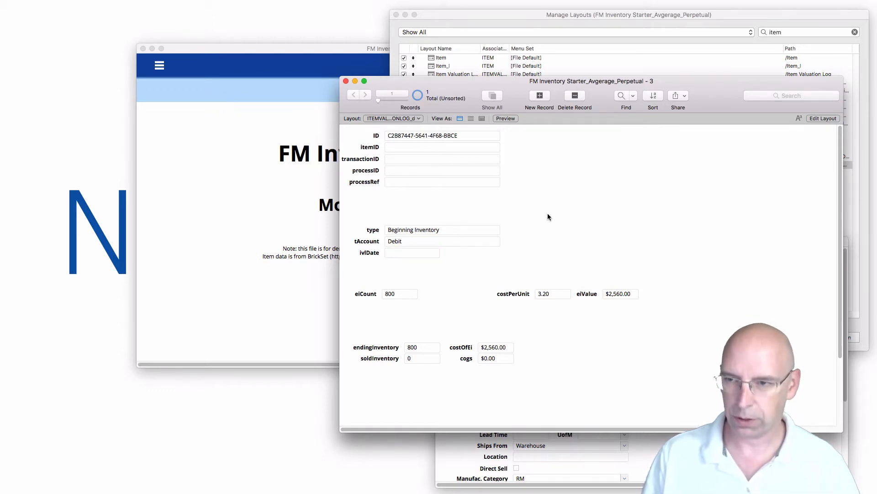
key(super+grave)
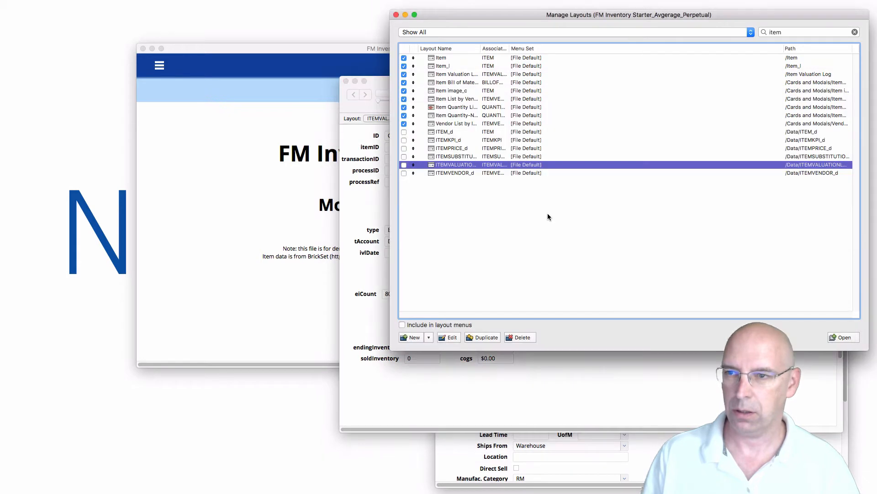
Open the Sales Order layout from a 'sale' layout search.
key(super+f)
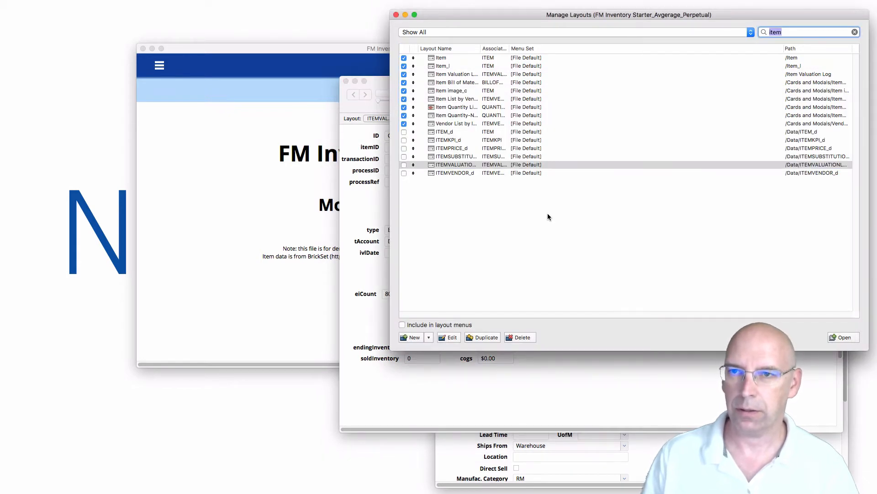
text(sale)
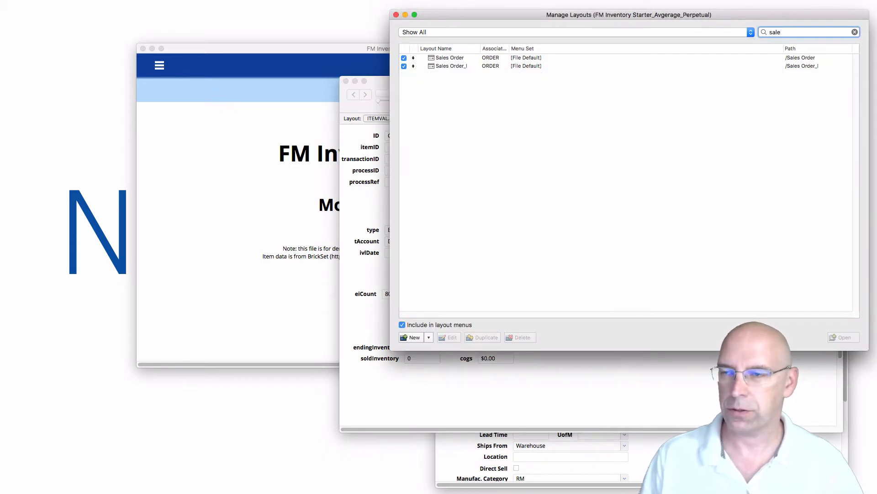
click(434, 58)
click(836, 336)
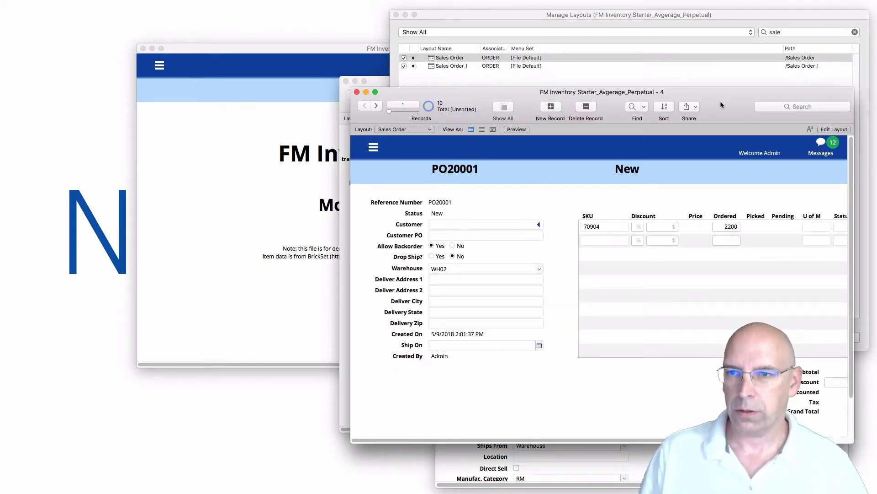
Arrange the Sales Order window and the valuation log window side by side.
drag(722, 104, 589, 117)
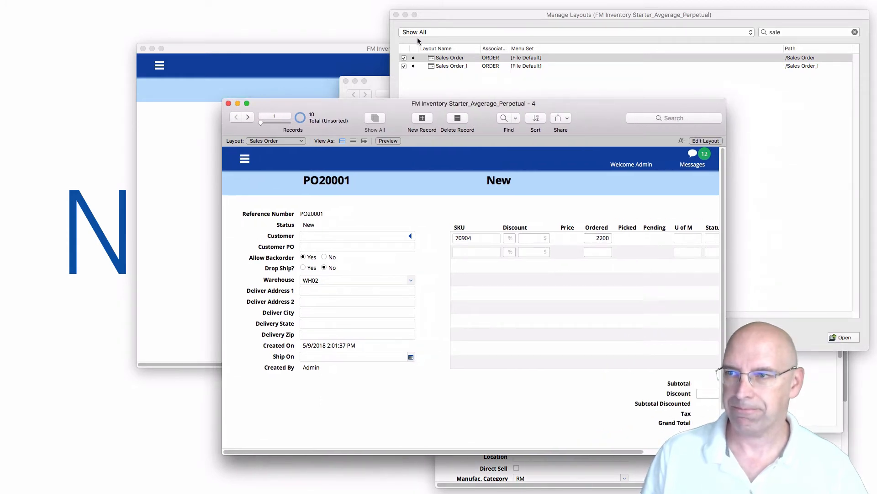
click(381, 83)
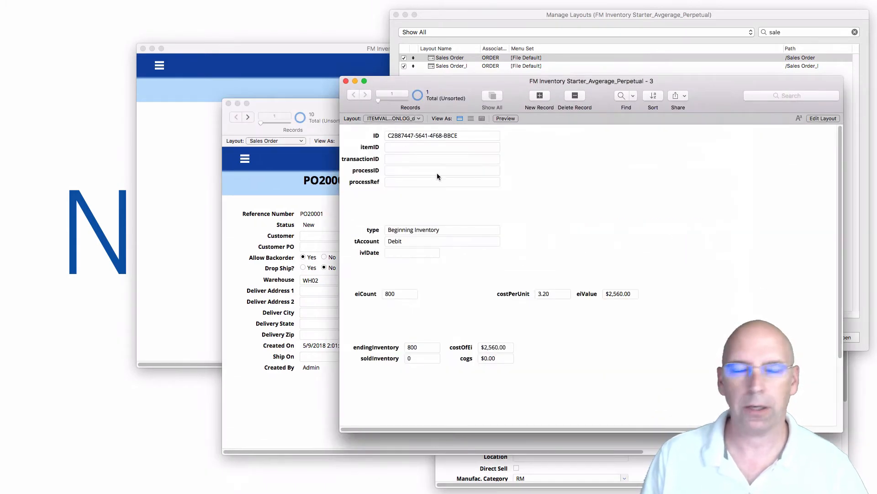
drag(469, 82, 874, 265)
click(466, 204)
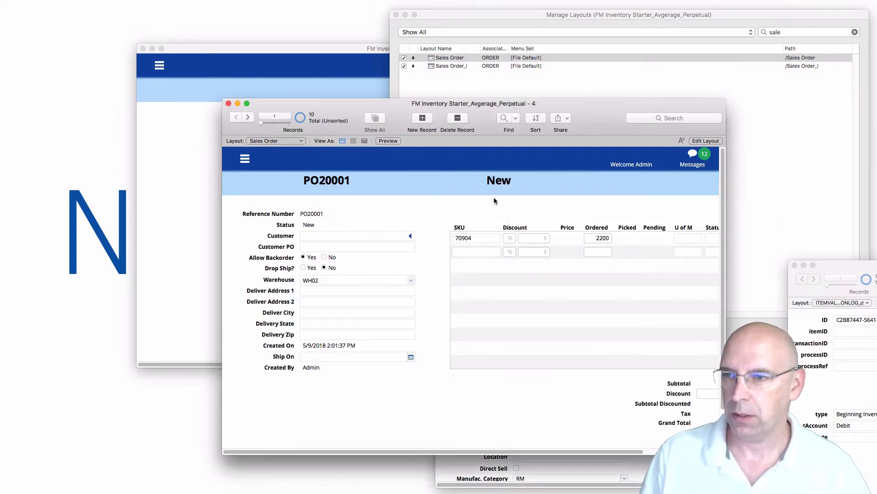
drag(592, 122, 457, 96)
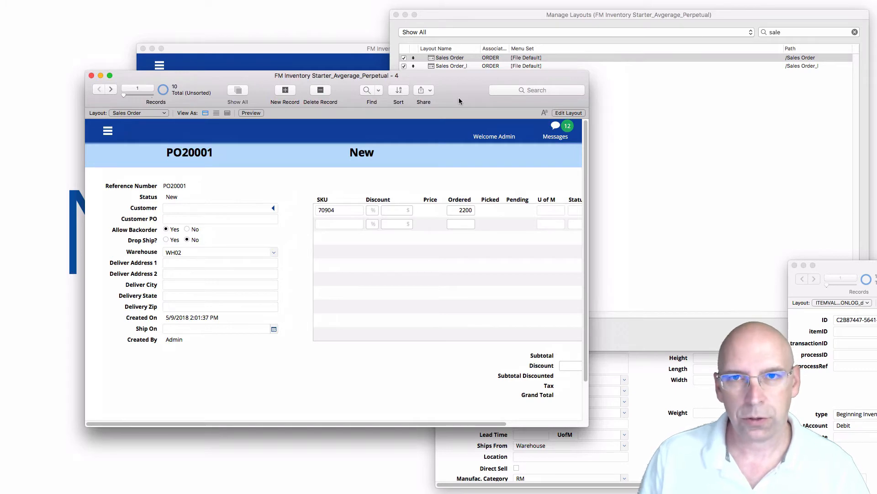
click(782, 33)
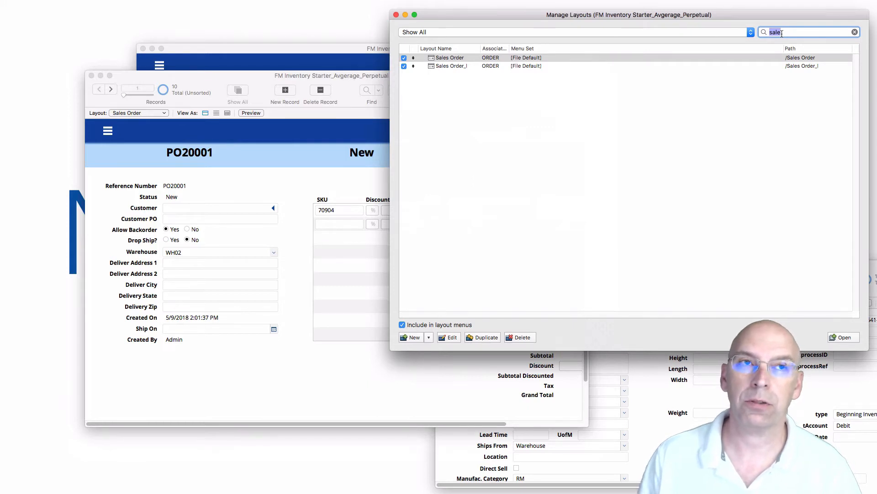
Open the Purchase Order layout from a 'purch' layout search.
text(purch)
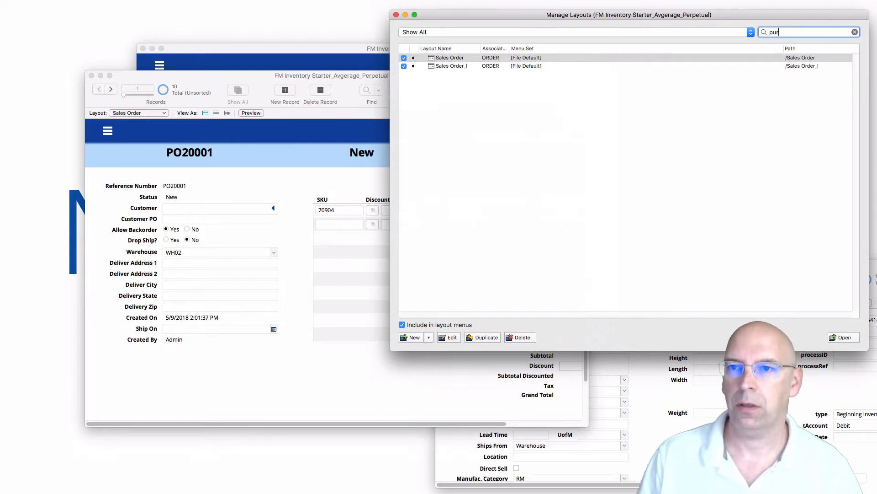
click(452, 58)
click(844, 338)
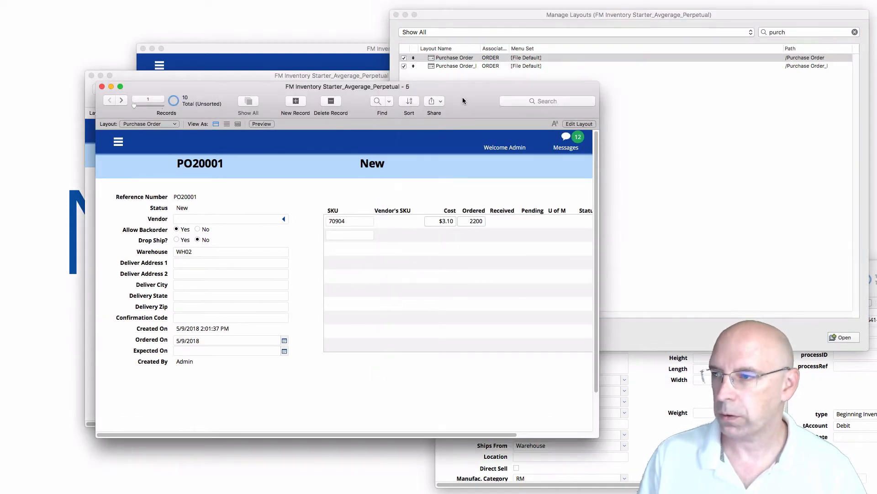
drag(463, 99, 664, 137)
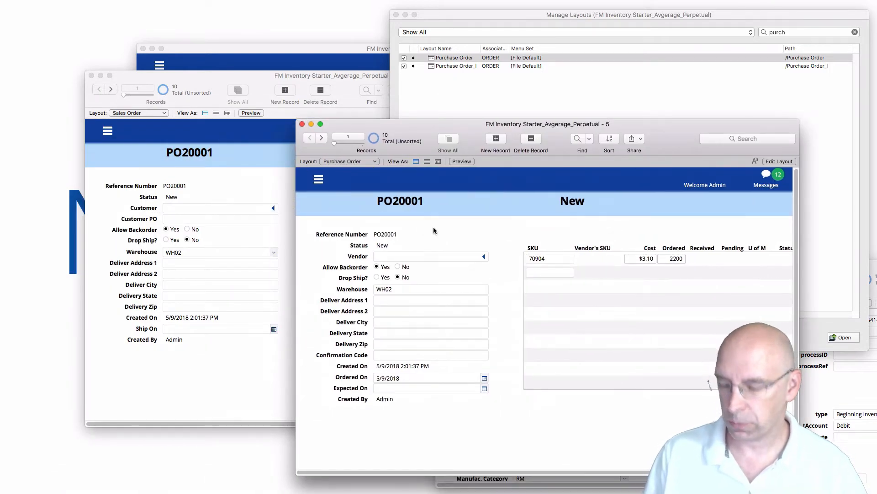
Find purchase orders with reference number PO*, giving 4 records.
key(super+f)
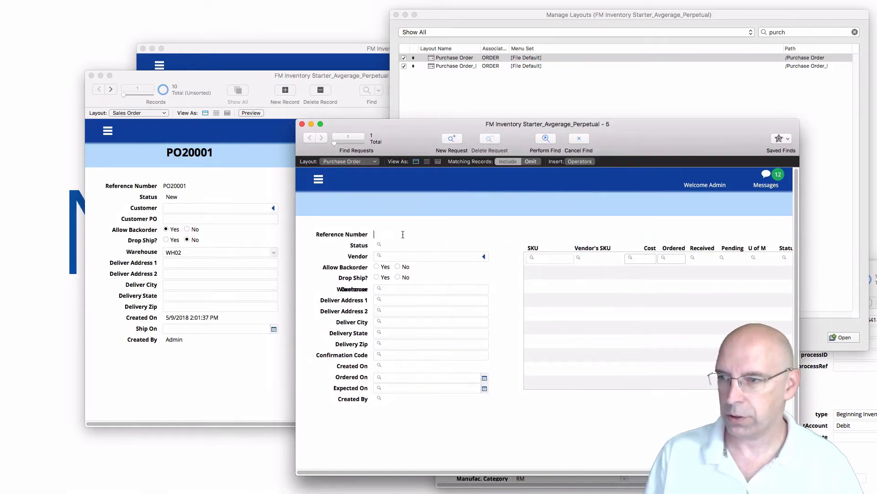
text(PO)
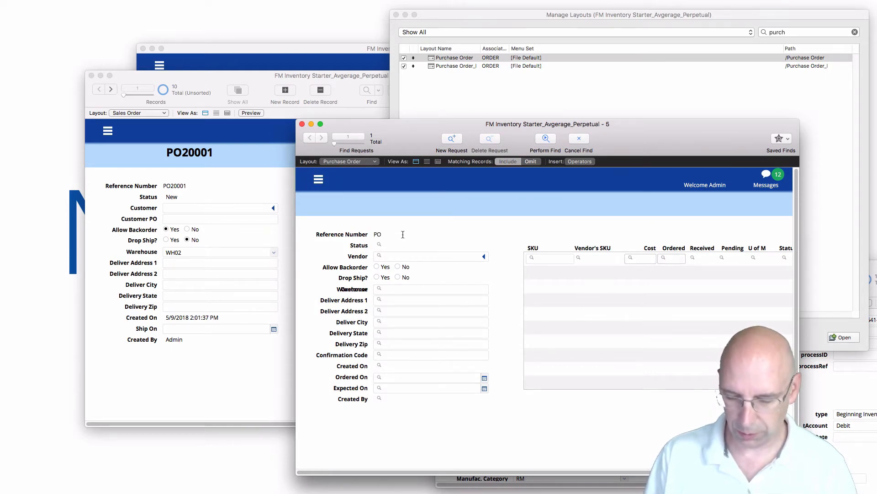
text(*)
key(Return)
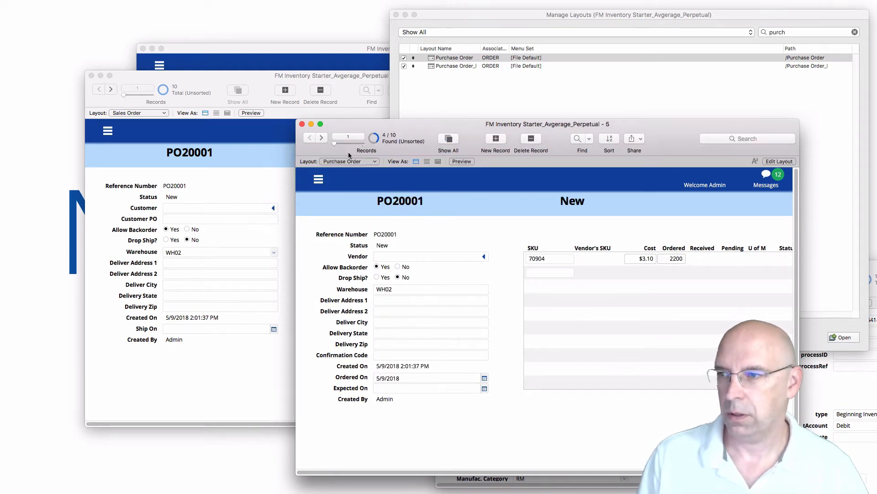
drag(625, 127, 361, 117)
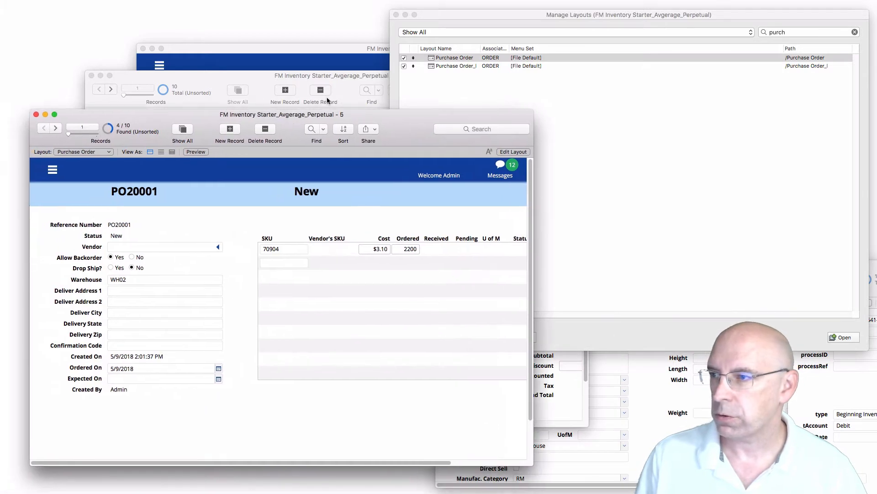
click(301, 75)
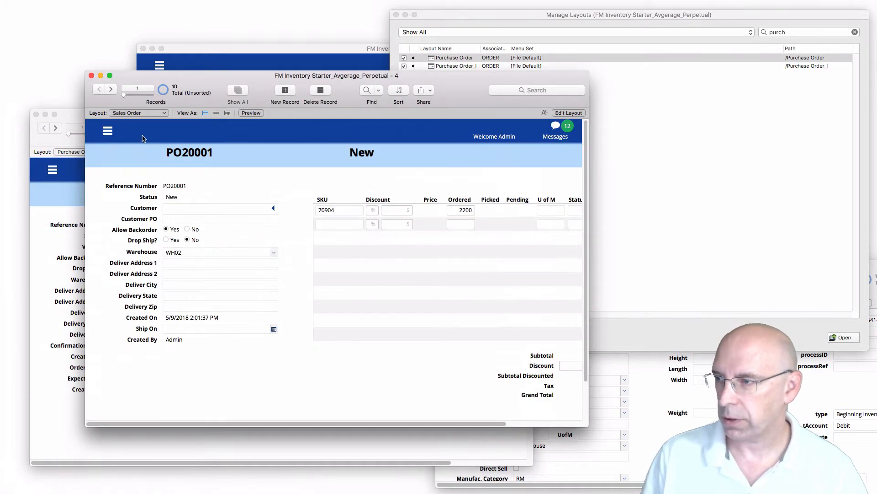
Find sales orders matching 'SO', showing SO10001 for 600 units of SKU 70904.
key(super+f)
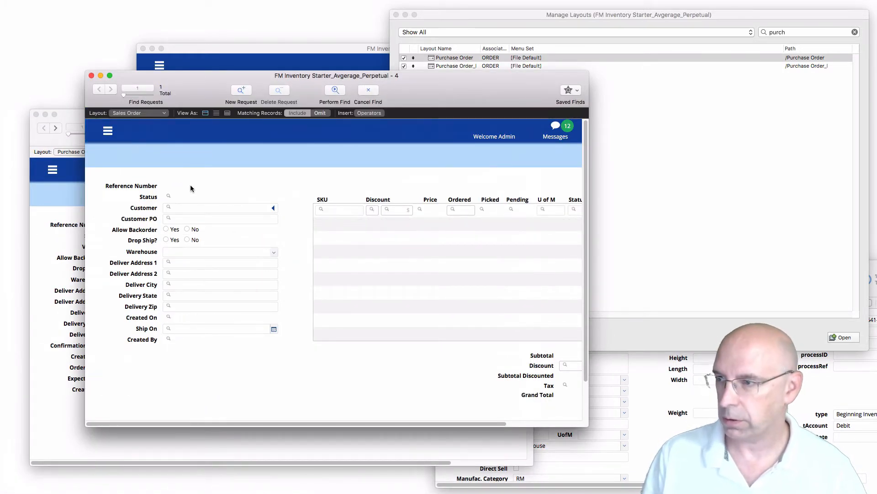
text(SO*)
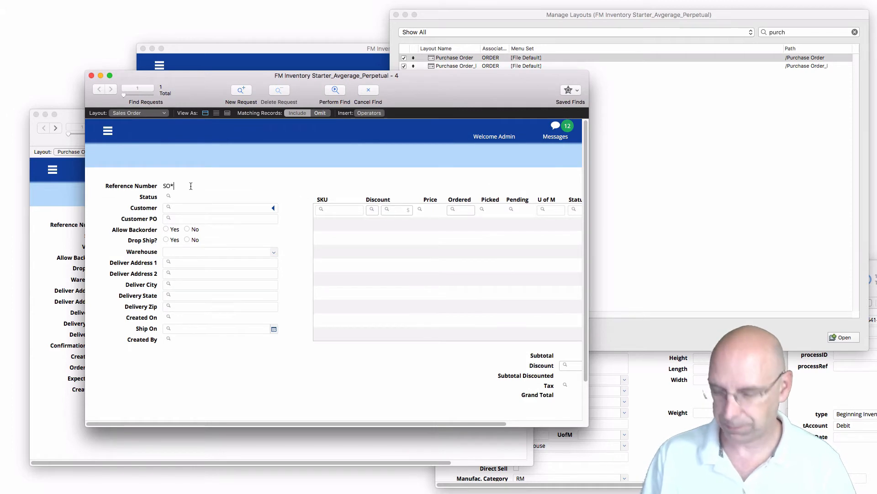
key(Return)
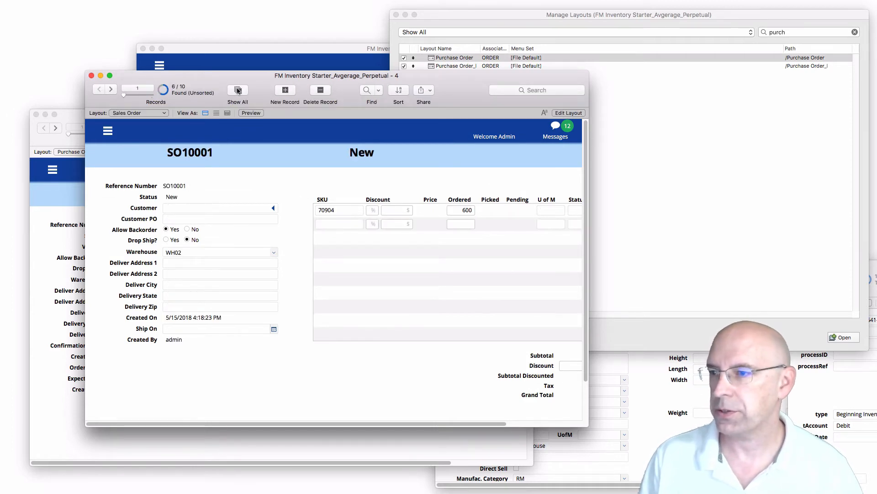
Resize and reposition the Sales Order window, then center the valuation log window.
drag(584, 426, 678, 253)
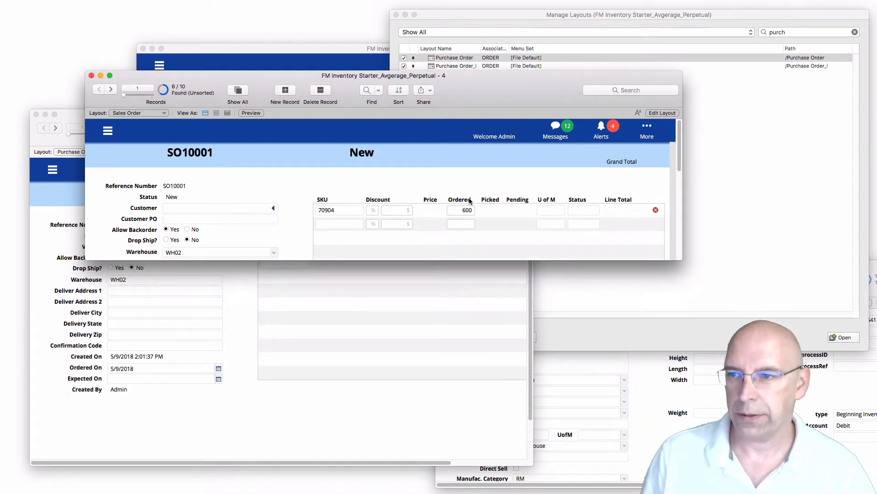
drag(472, 86, 459, 144)
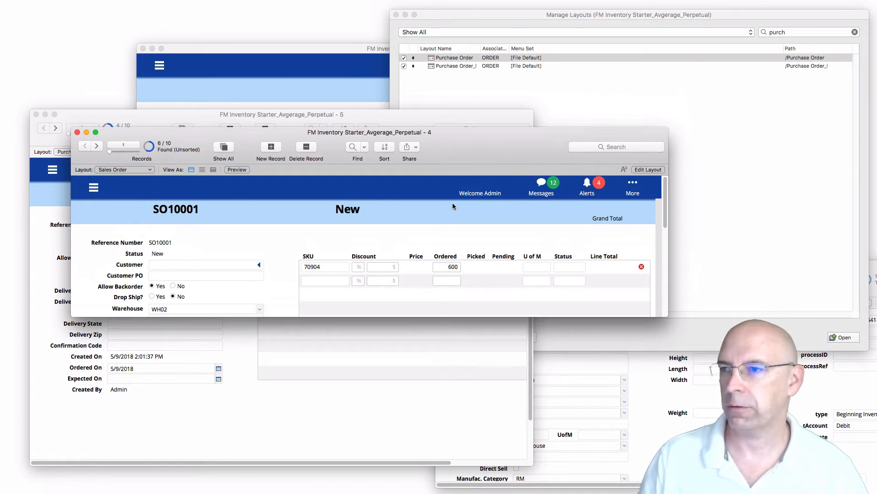
drag(472, 154, 451, 291)
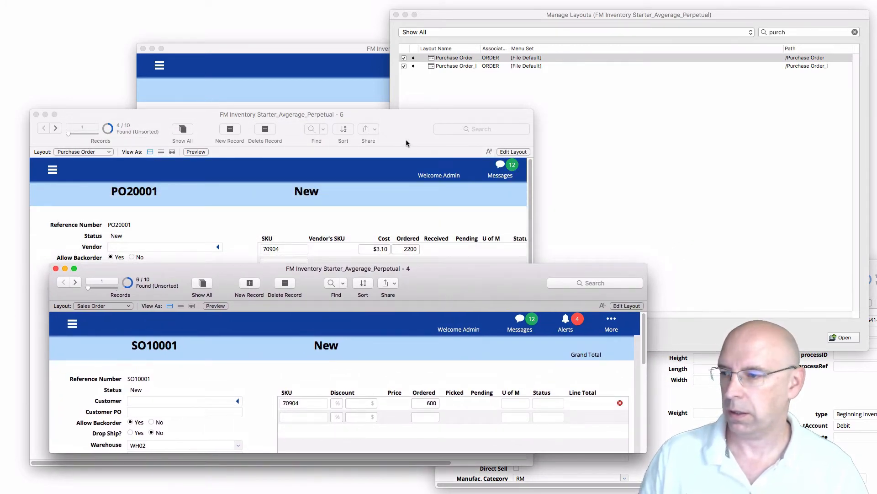
drag(427, 282, 429, 186)
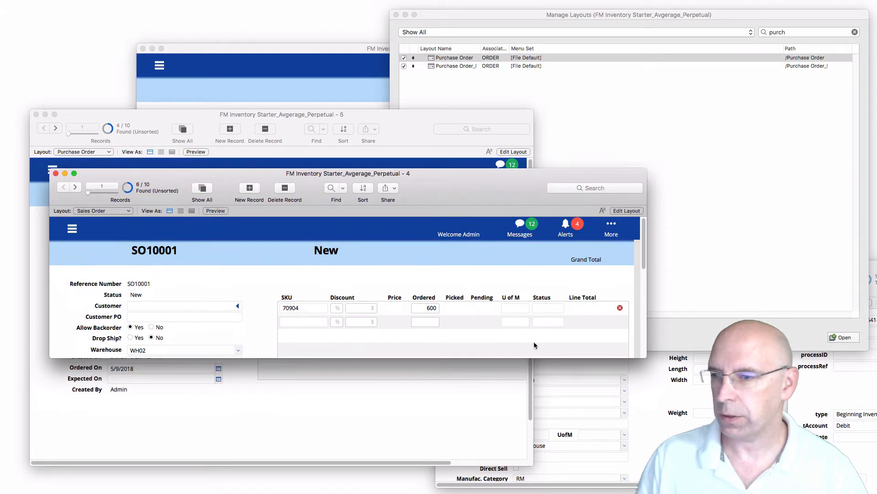
drag(642, 358, 648, 441)
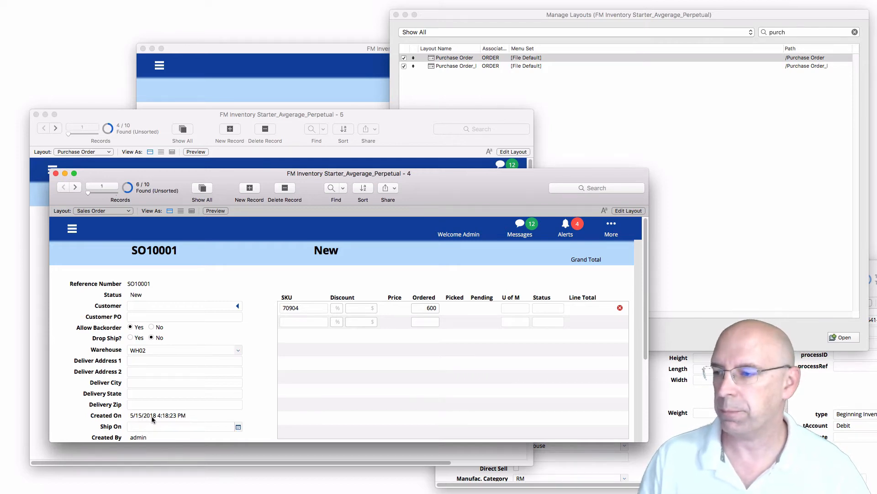
click(870, 399)
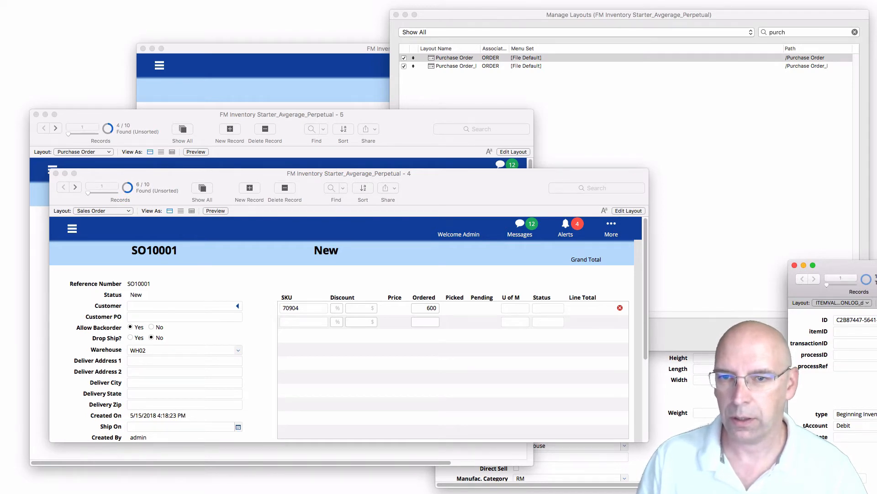
drag(871, 265, 446, 37)
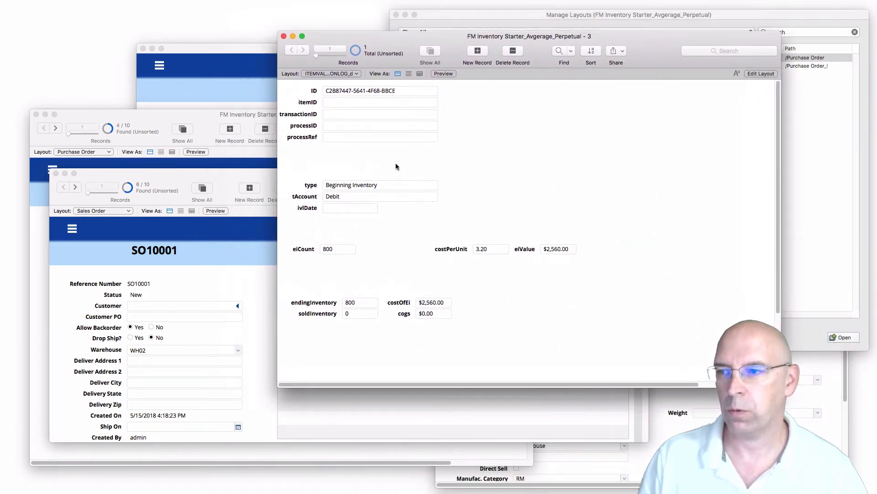
Give the beginning-inventory entry ivlDate 5/1/2018 and bring item 70904's window forward.
click(355, 209)
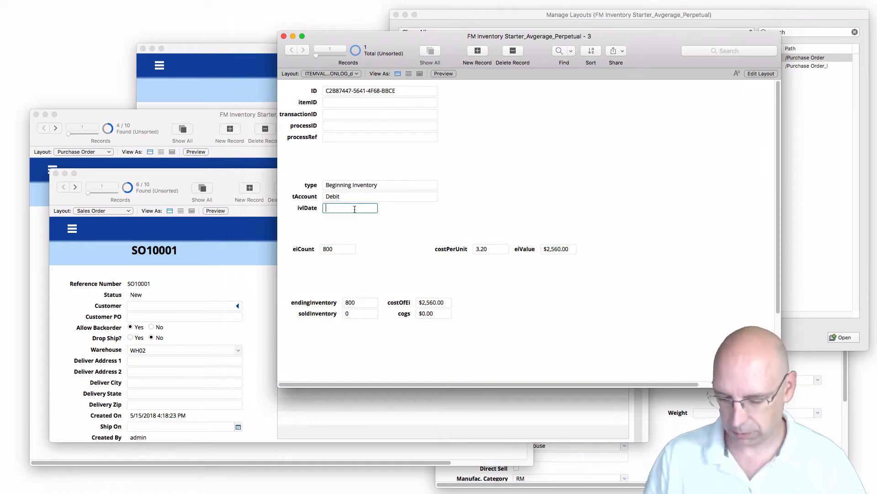
text(5/1/2018)
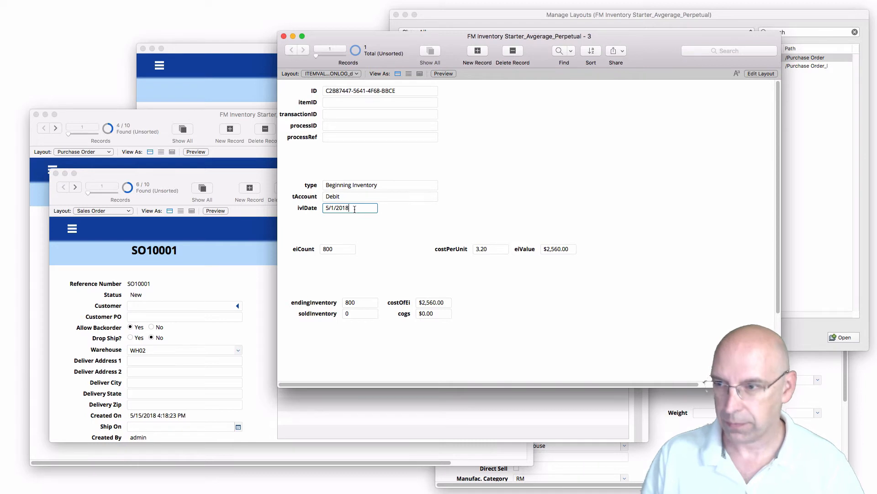
click(397, 210)
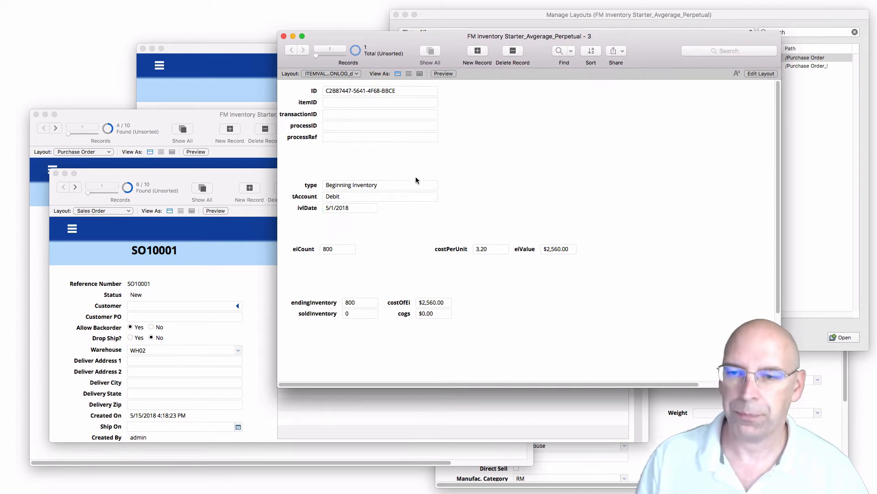
click(659, 428)
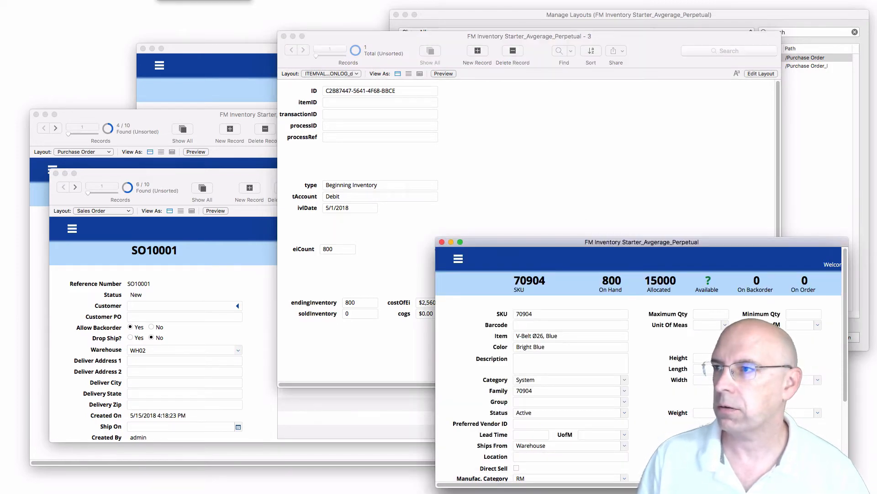
Copy item 70904's ID by evaluating ITEM::ID in the Data Viewer.
click(204, 1)
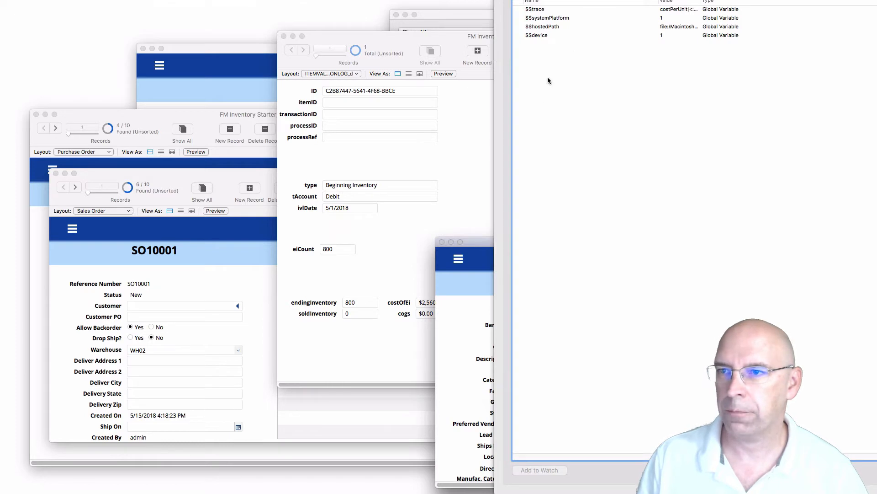
click(713, 1)
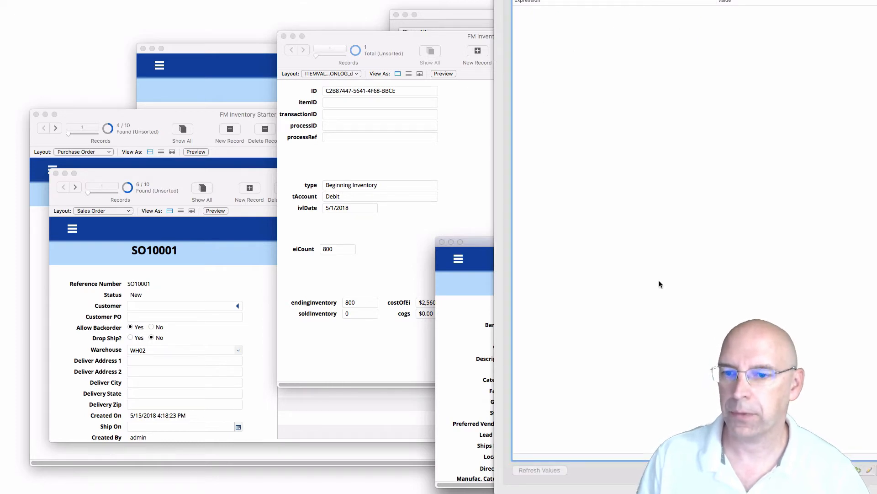
click(858, 469)
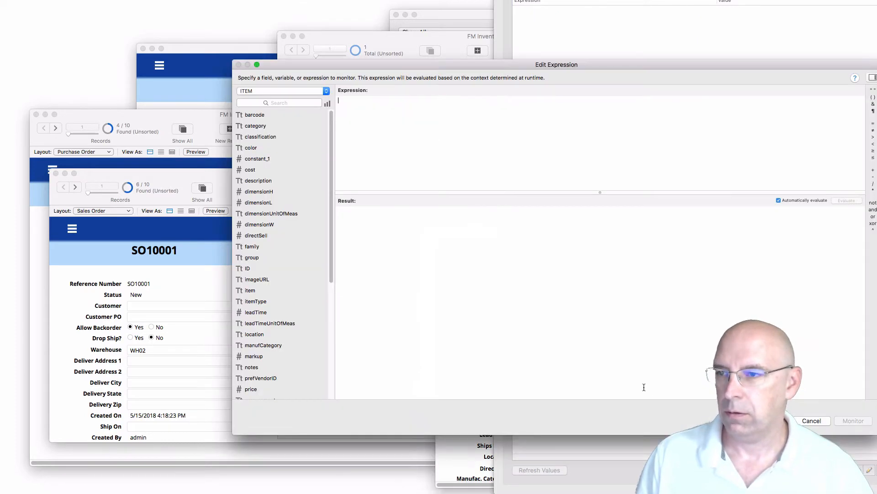
double_click(247, 268)
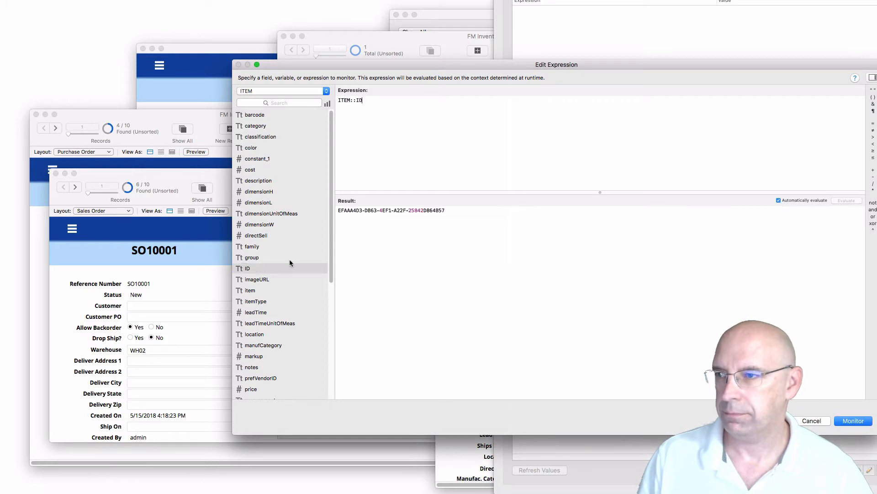
drag(446, 211, 349, 209)
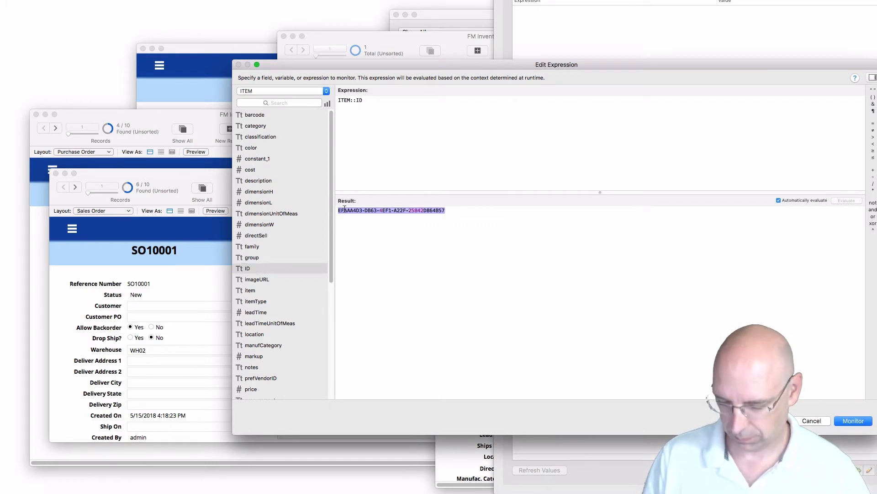
key(Escape)
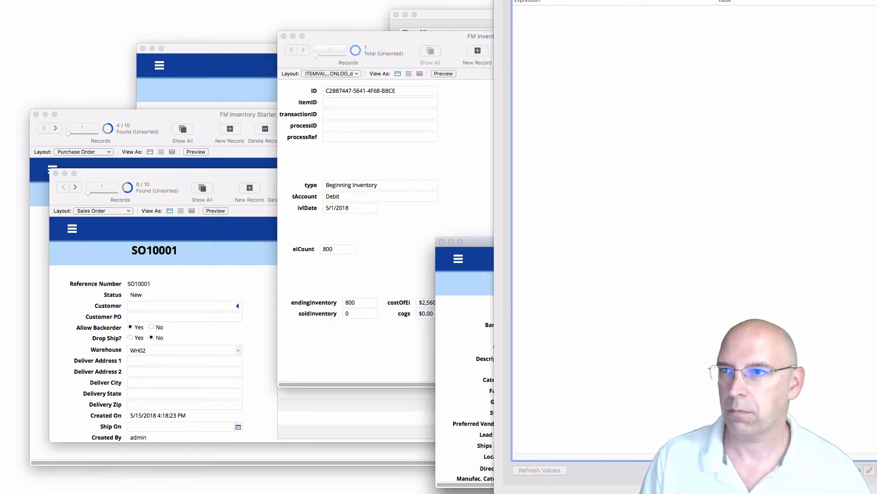
key(super+w)
Paste the copied ID into the valuation record's itemID field.
click(348, 104)
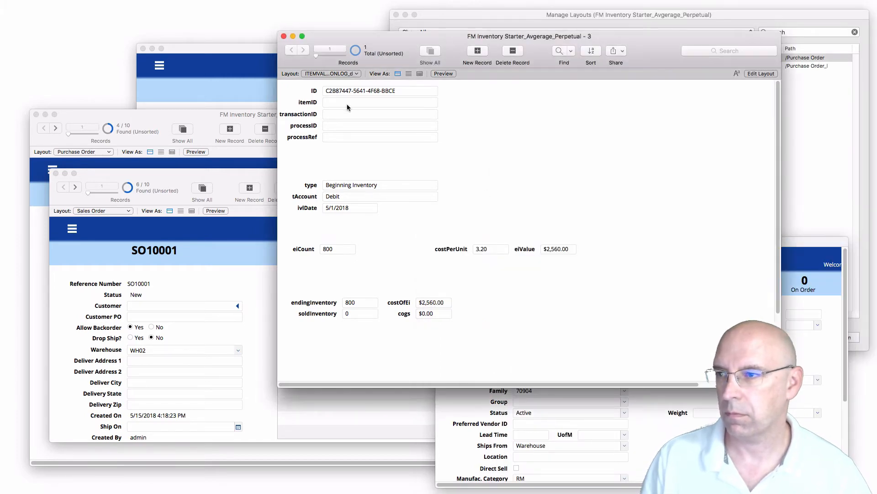
click(348, 104)
key(super+v)
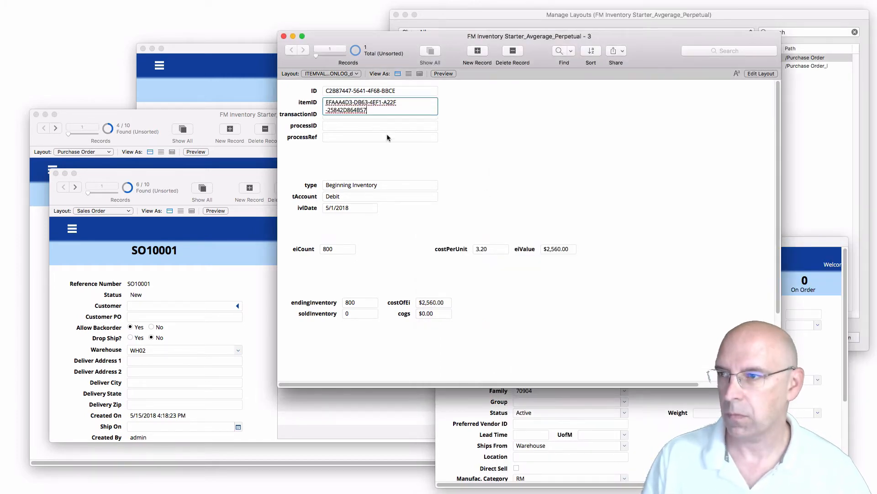
click(482, 117)
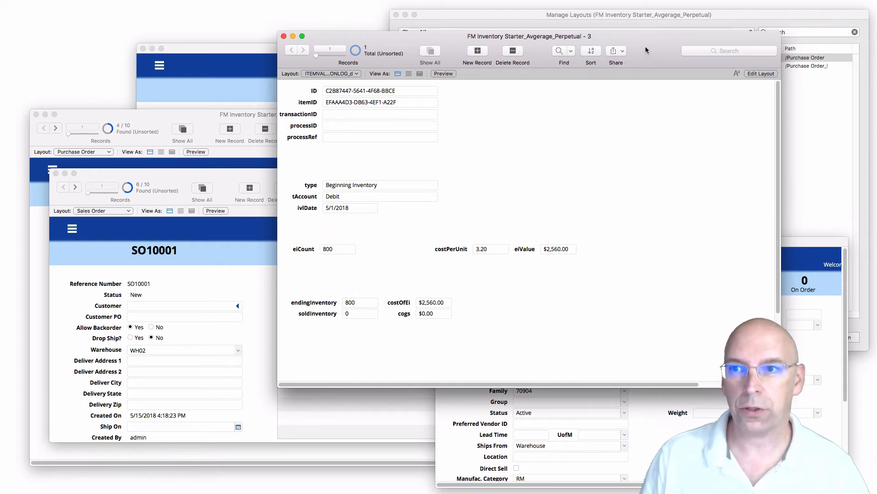
drag(645, 46, 642, 59)
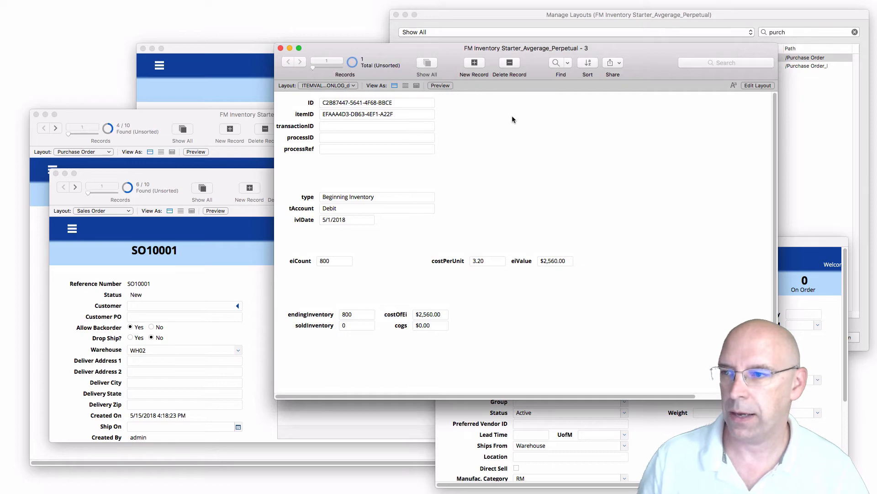
Open the Item Valuation Log list layout in a widened window without the status toolbar.
key(super+shift+l)
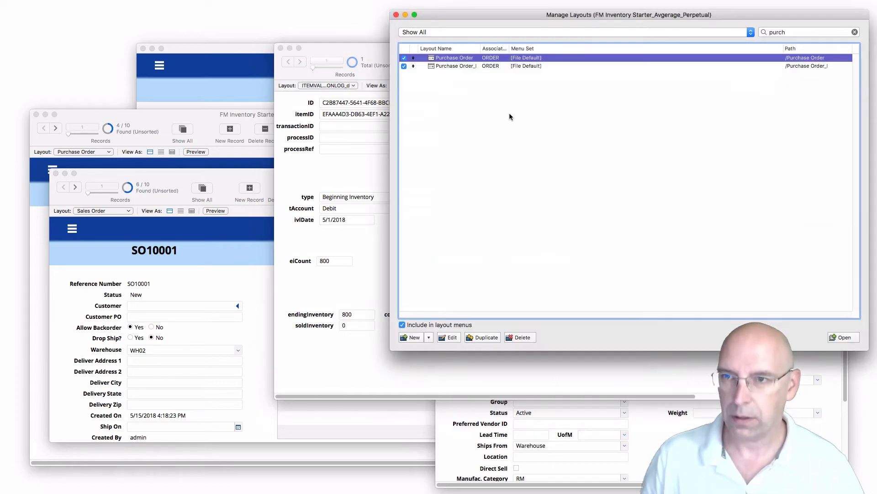
key(Tab)
text(t)
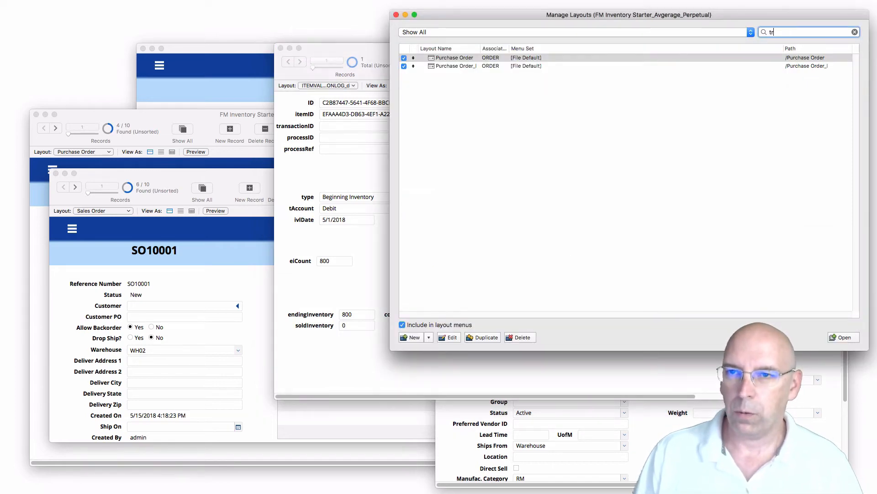
key(BackSpace)
text(item)
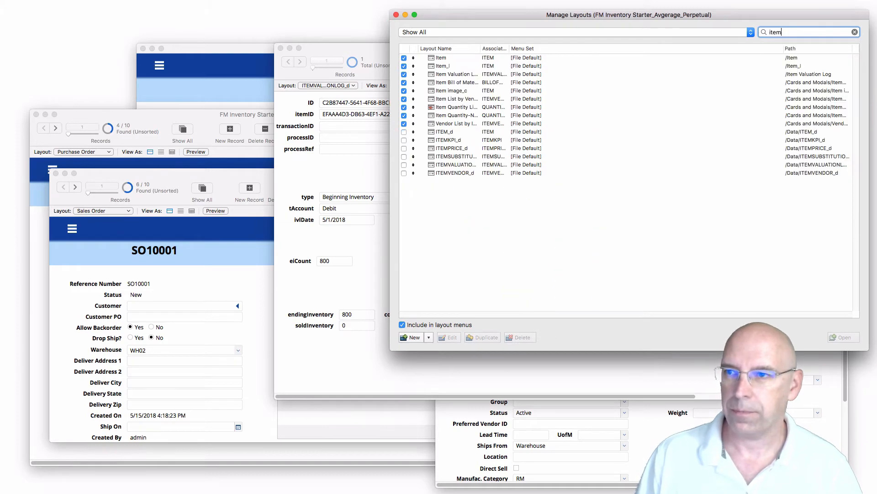
click(463, 75)
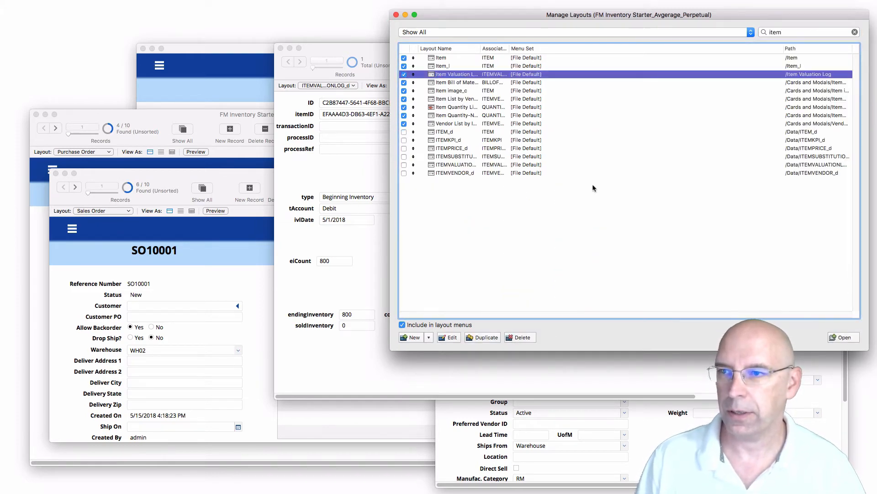
click(844, 337)
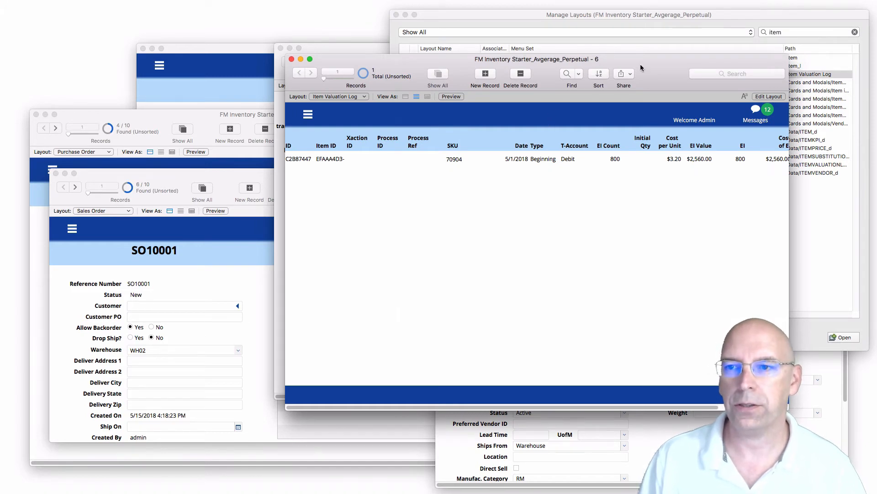
drag(789, 409, 876, 409)
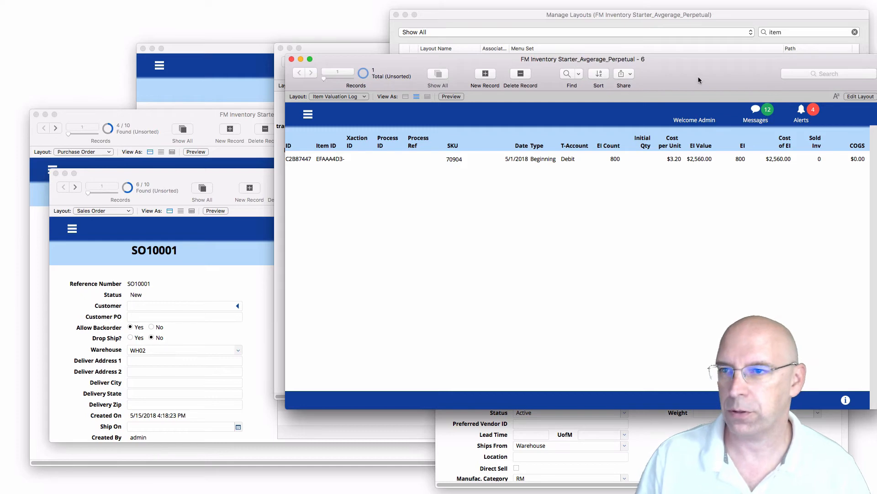
drag(699, 80, 698, 87)
key(super+alt+s)
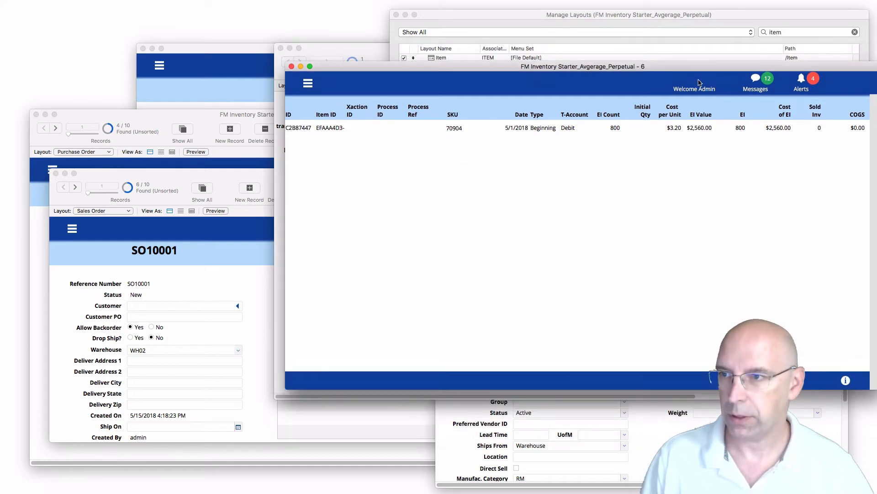
drag(658, 62, 695, 91)
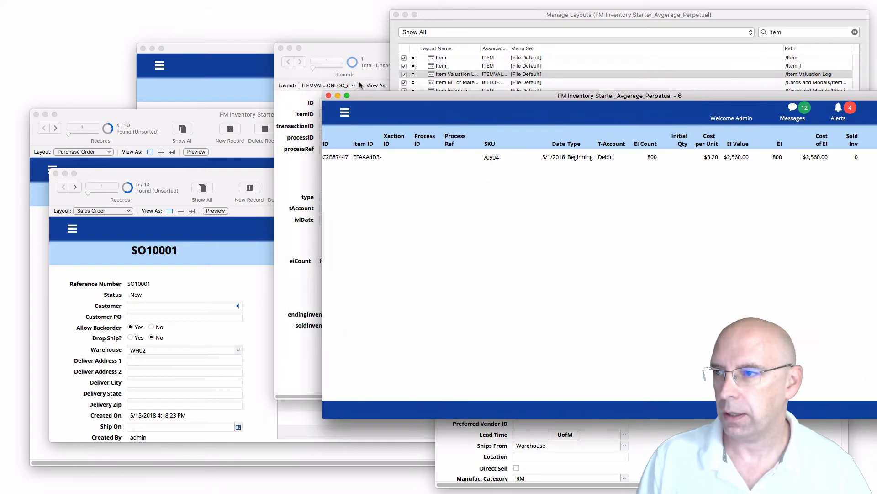
Close the item valuation data form and FMIS title page windows.
click(290, 101)
click(281, 48)
click(296, 81)
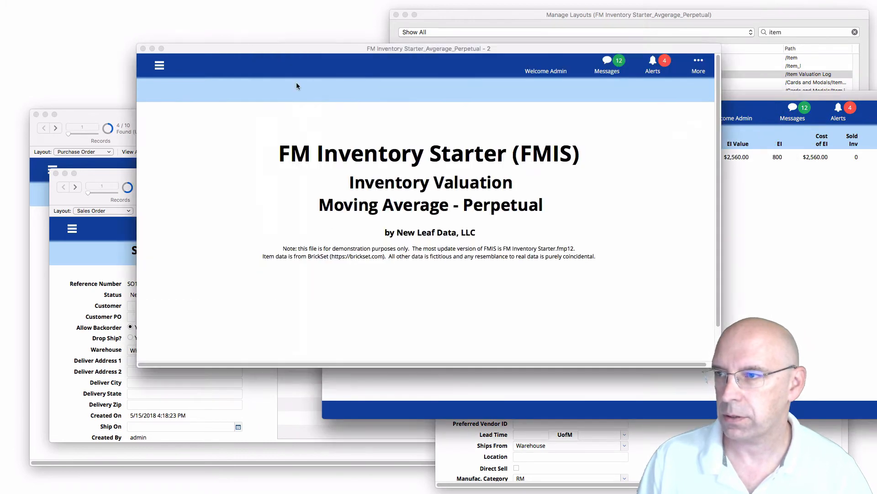
click(144, 49)
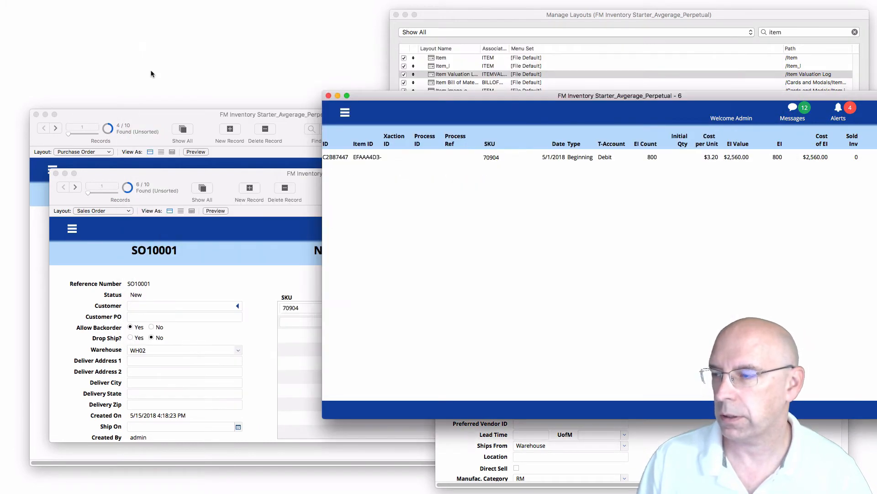
click(777, 32)
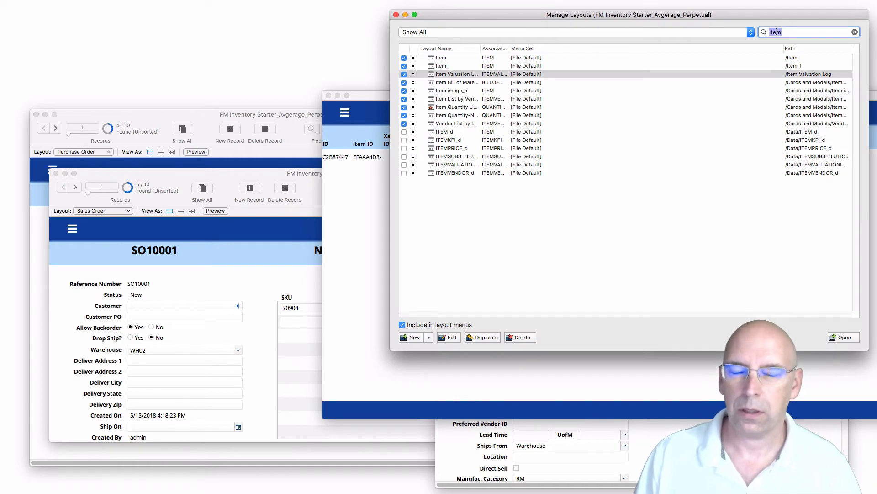
Find the Transaction_l layout with a 'tran' search and open it in its own window.
text(tran)
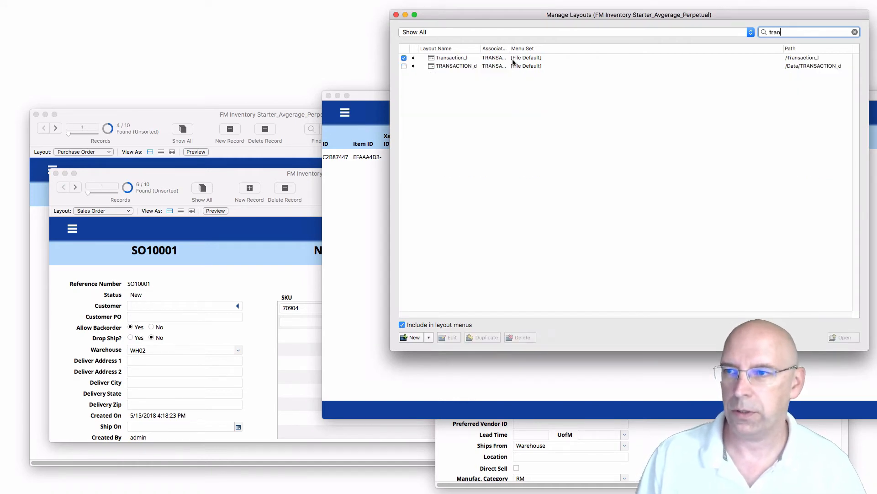
click(471, 59)
click(845, 337)
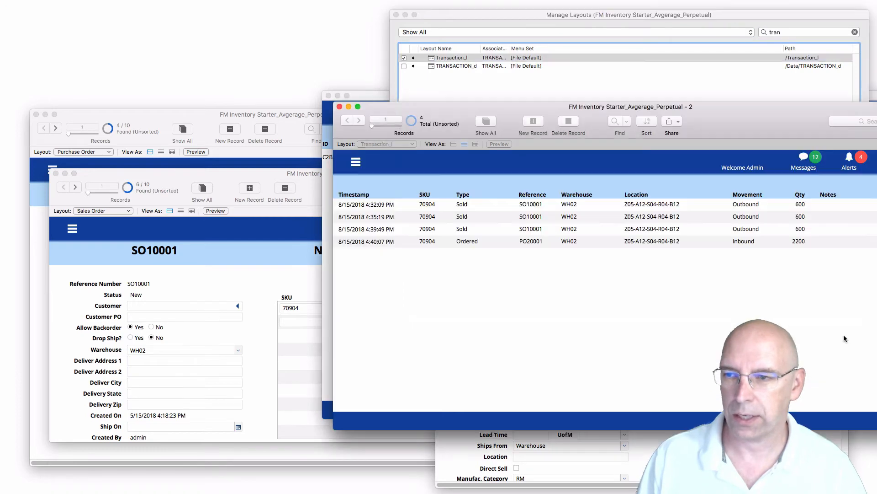
drag(749, 133, 530, 45)
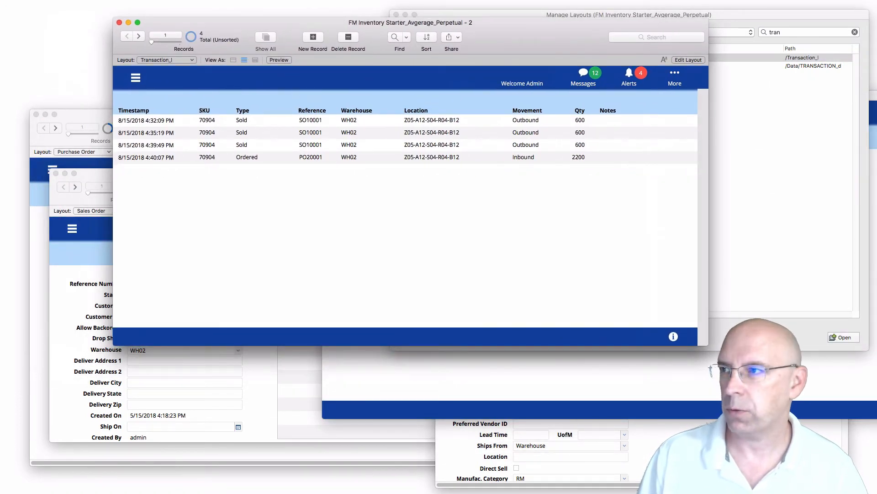
Delete all 4 transaction records permanently and close the emptied transaction window.
click(110, 0)
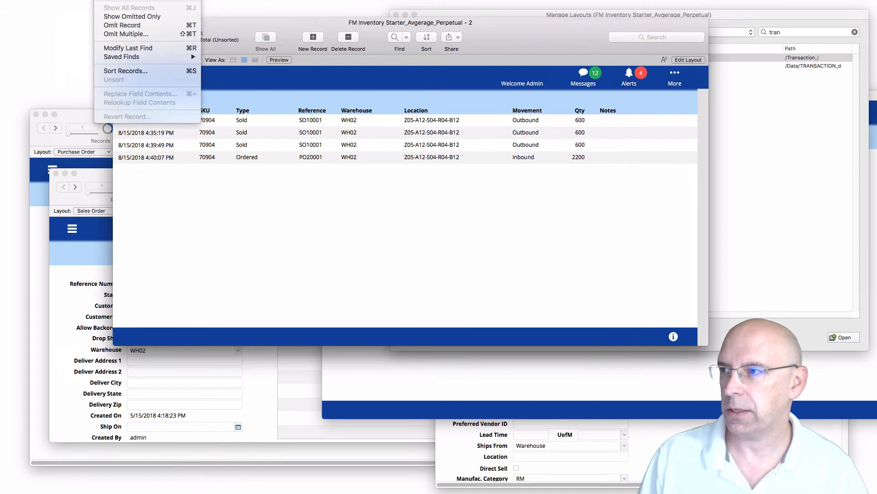
click(133, 0)
click(466, 133)
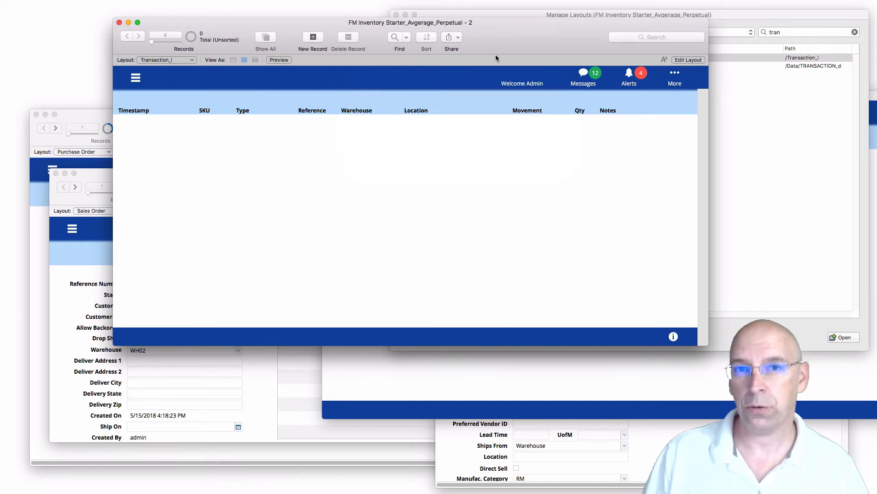
click(119, 23)
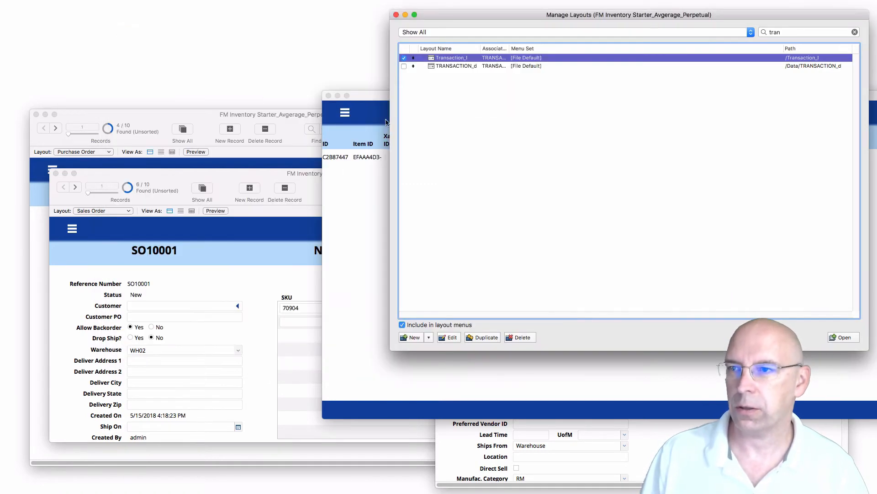
Close Manage Layouts, move the valuation log to the top and show item 70904's $3.20 cost.
click(397, 15)
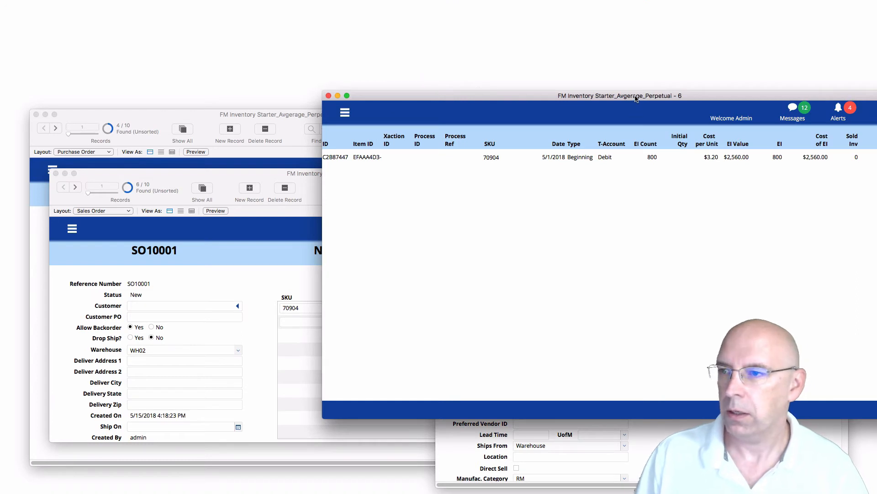
drag(635, 97, 591, 17)
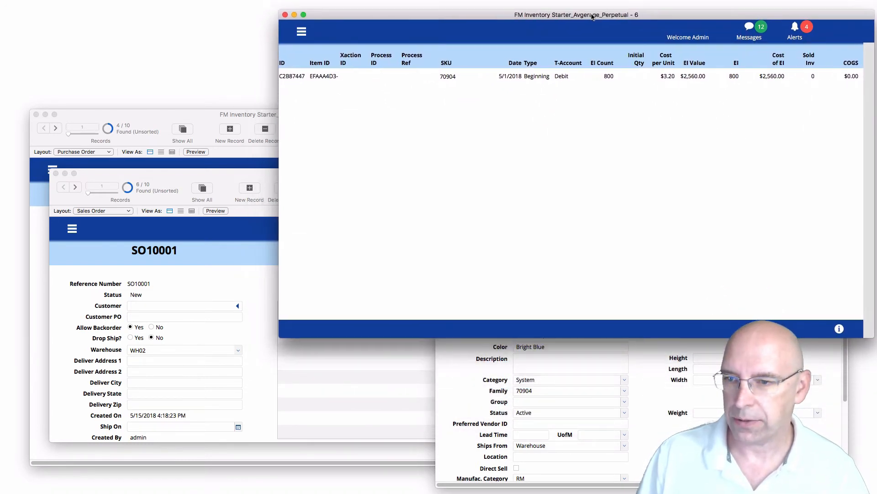
click(655, 364)
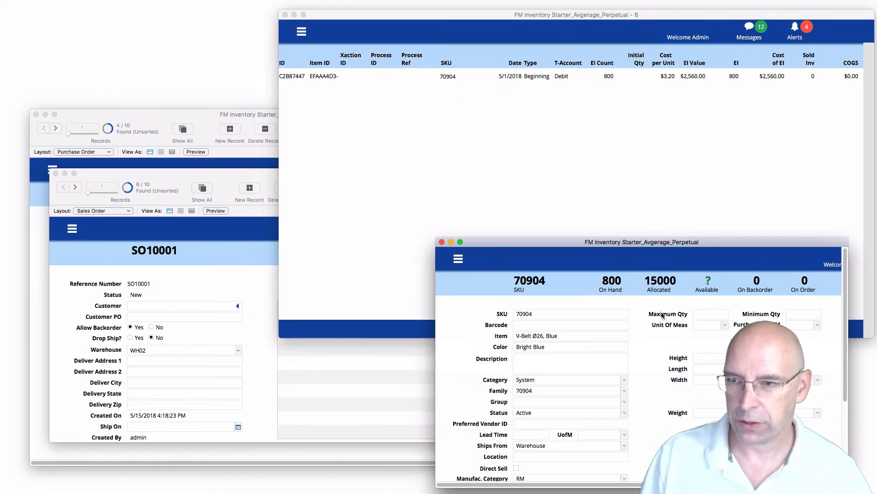
drag(722, 244, 723, 283)
scroll(720, 386, down, 5)
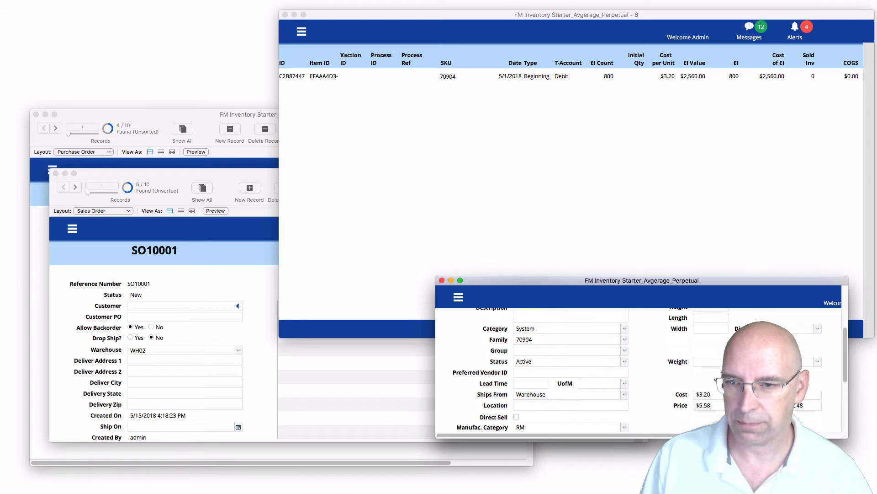
scroll(838, 381, down, 3)
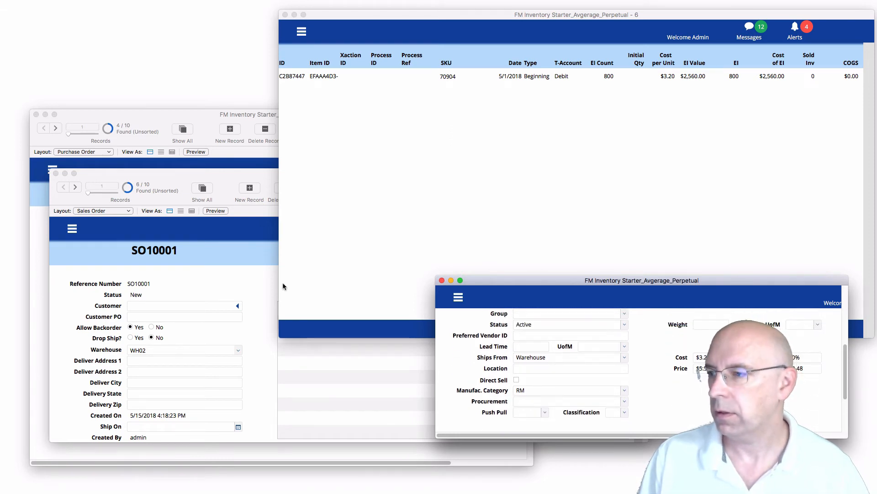
click(208, 276)
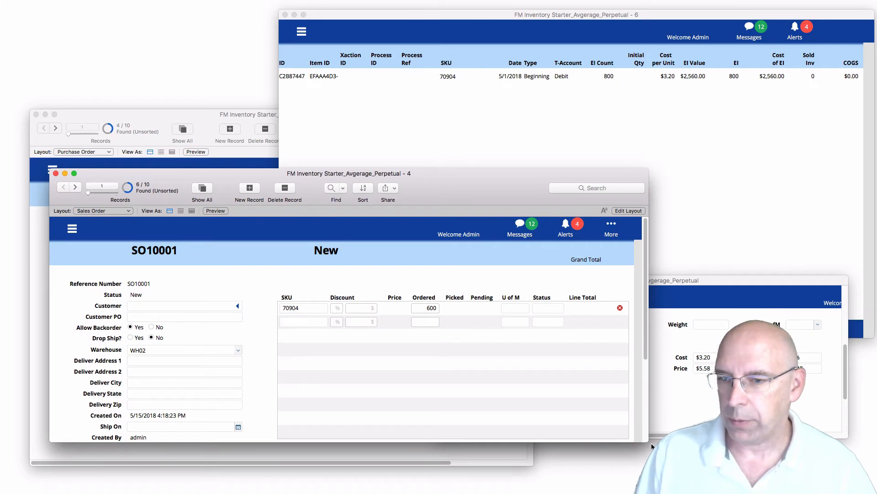
Shorten and lower the SO10001 window, then shorten PO20001 and move it to the top left.
drag(648, 442, 640, 381)
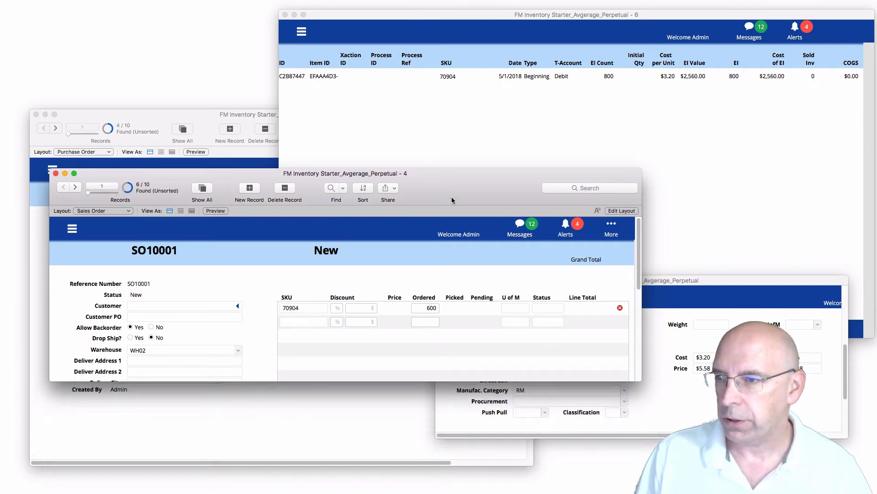
drag(451, 196, 415, 297)
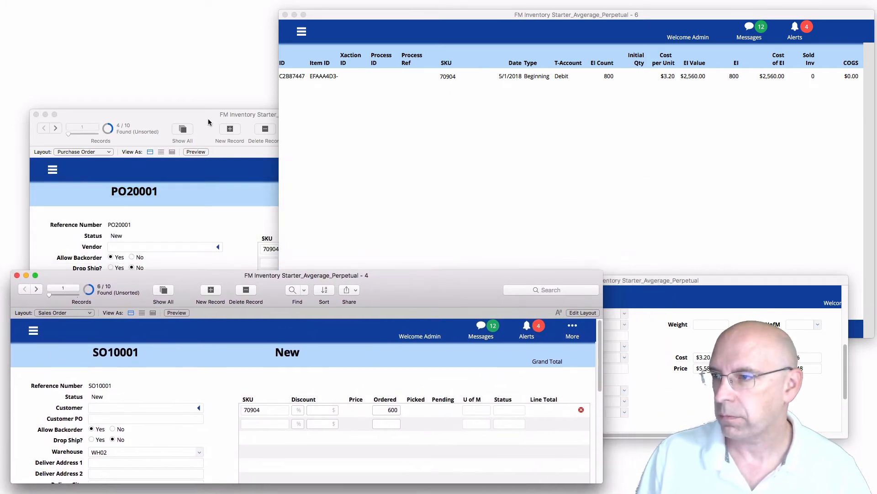
click(245, 136)
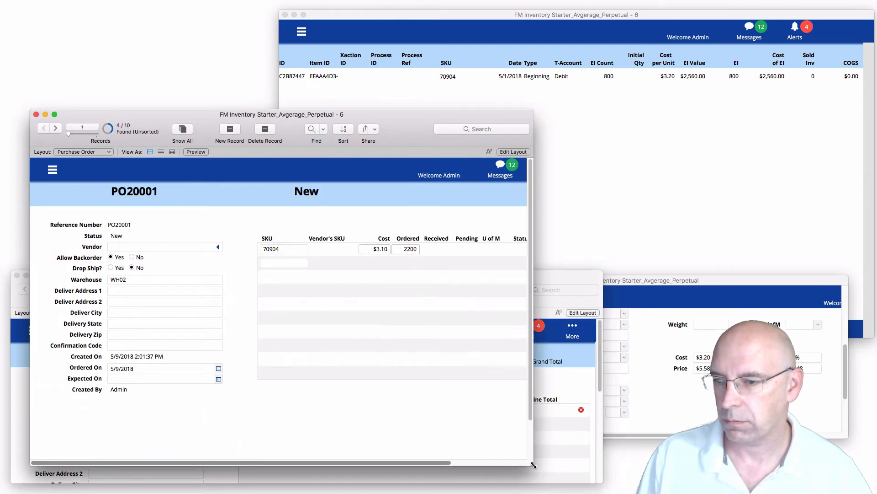
drag(533, 464, 615, 295)
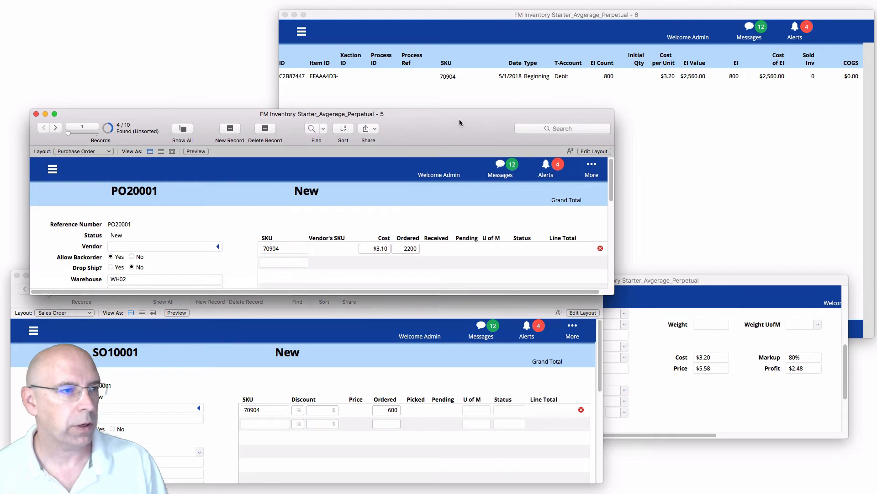
drag(459, 121, 434, 20)
Place the valuation log top middle and the item record bottom right, refocusing SO10001's 600 quantity.
mouse_move(659, 19)
mouse_down()
mouse_move(738, 58)
mouse_move(699, 28)
mouse_move(650, 16)
mouse_up()
drag(710, 435, 832, 428)
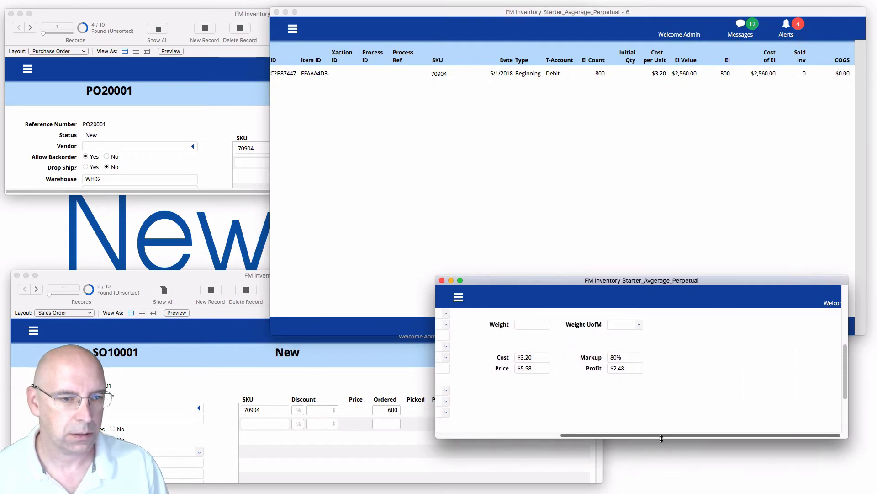
drag(688, 433, 527, 434)
drag(625, 282, 678, 380)
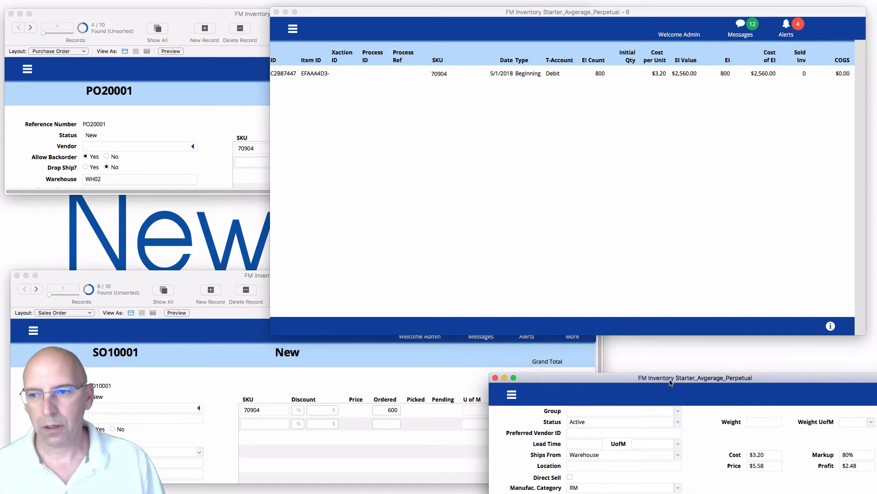
click(395, 386)
click(397, 410)
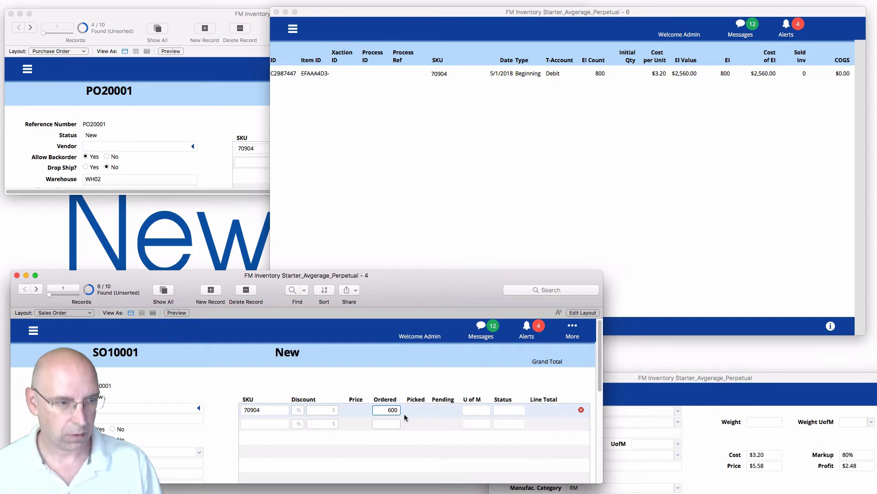
key(Tab)
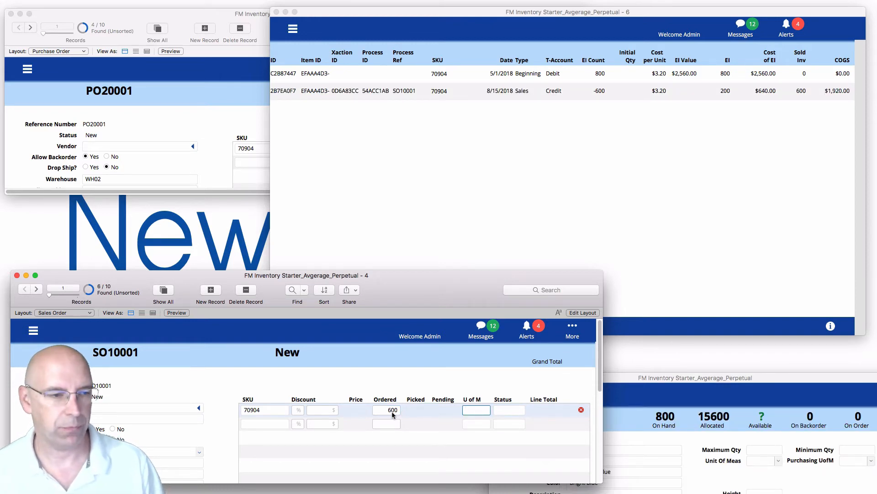
click(401, 388)
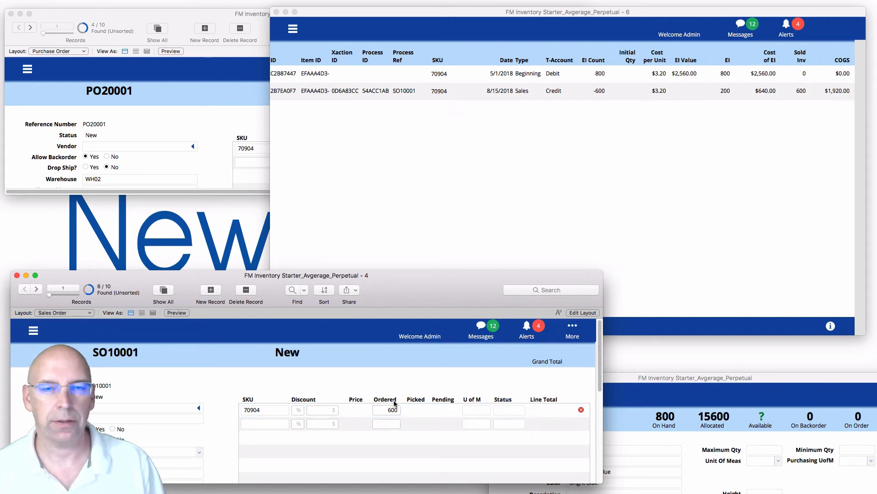
click(552, 120)
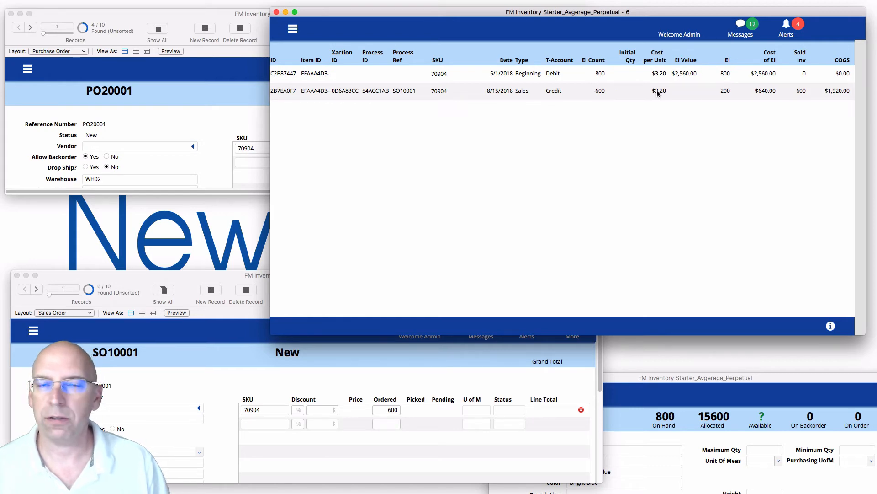
click(744, 389)
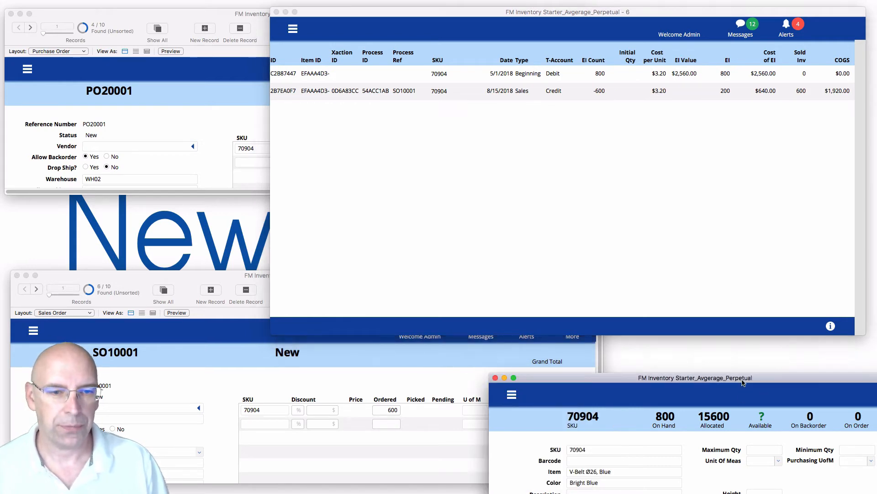
scroll(732, 449, down, 5)
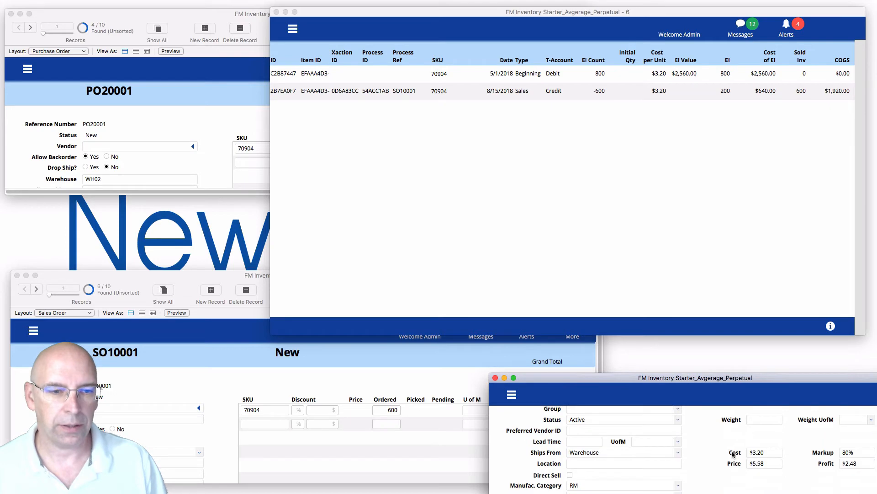
scroll(728, 451, up, 5)
scroll(729, 453, down, 5)
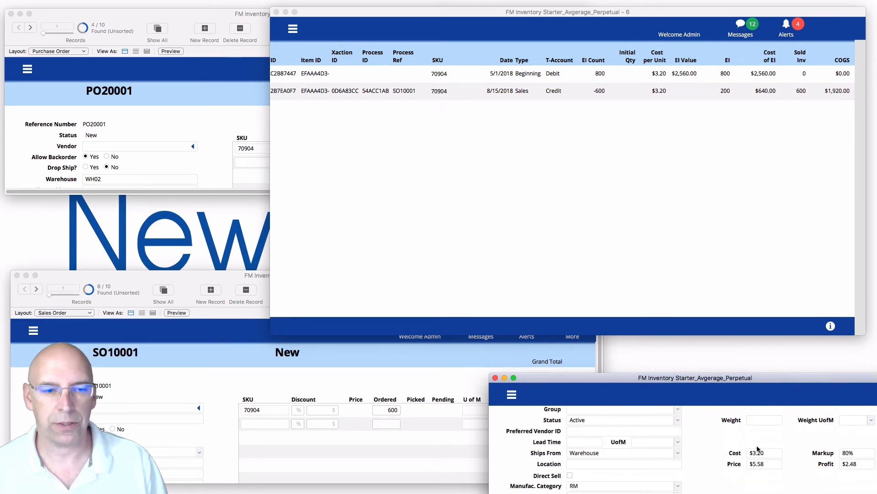
click(714, 132)
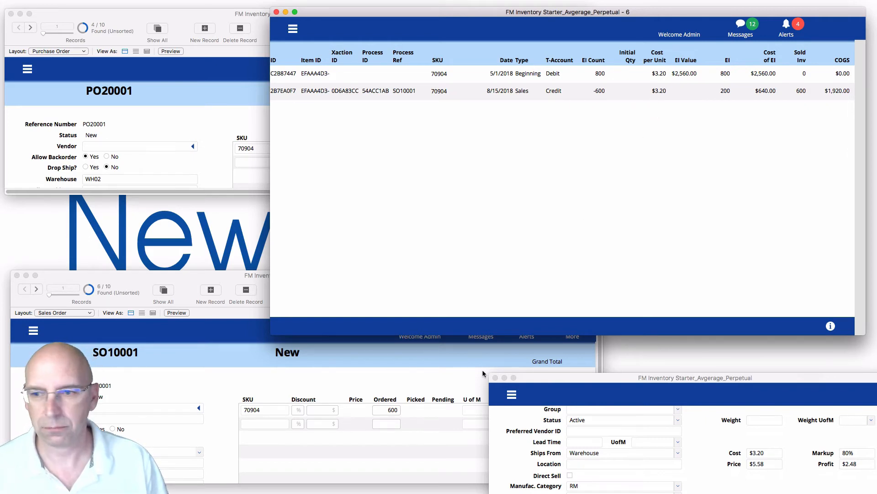
Commit PO20001's 2200-unit line at $3.10 and check the new Purchase row in the log.
click(235, 122)
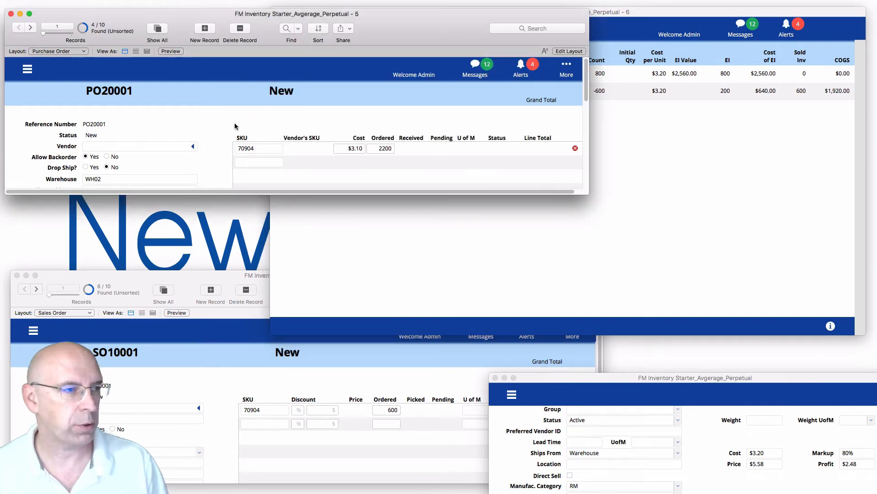
click(393, 151)
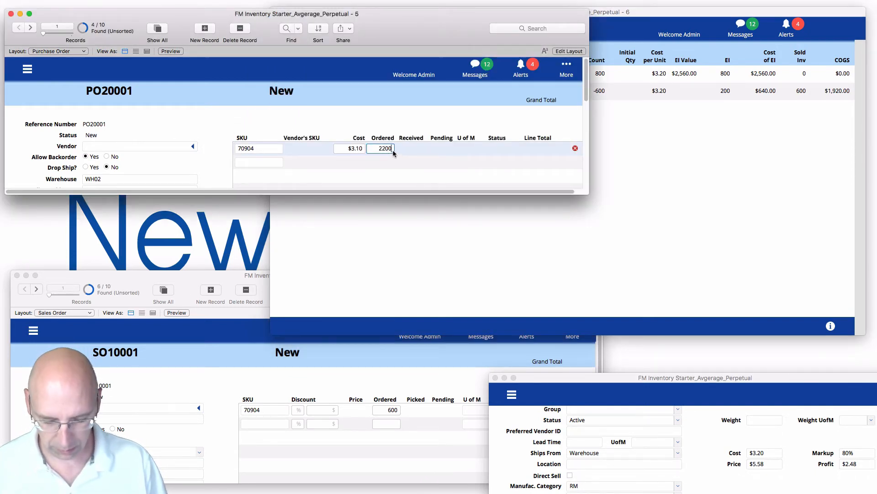
key(Return)
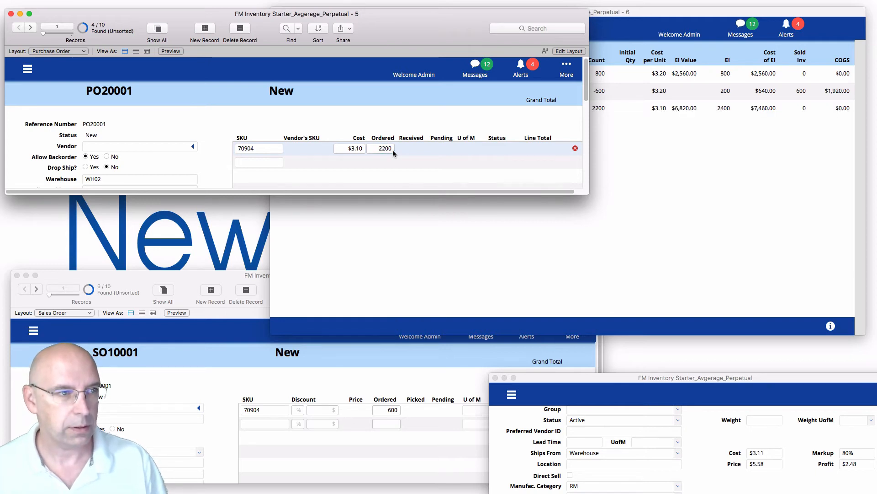
click(684, 162)
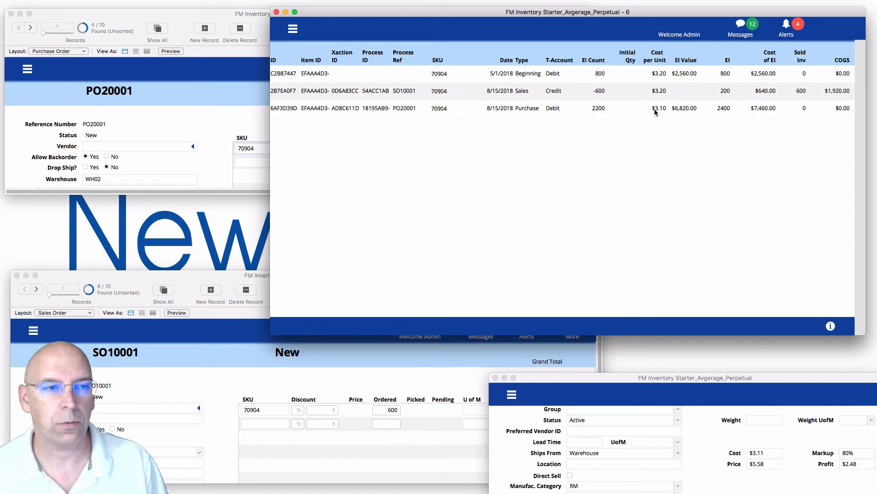
click(243, 148)
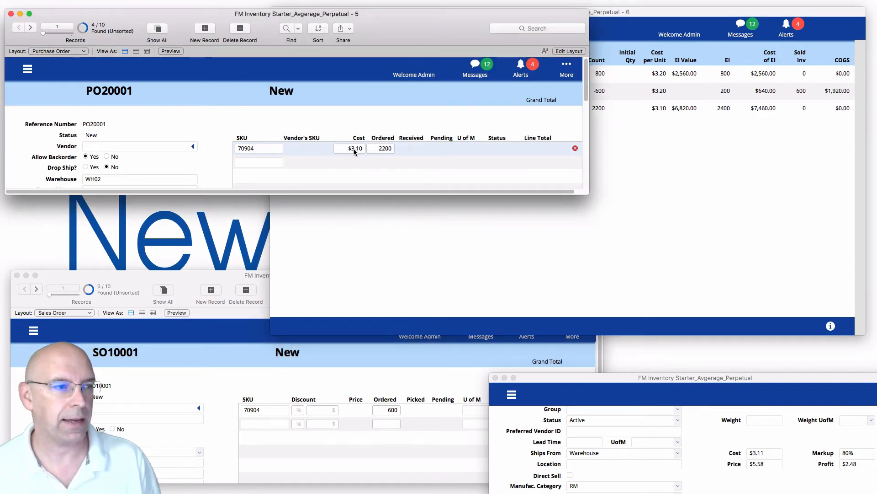
click(665, 130)
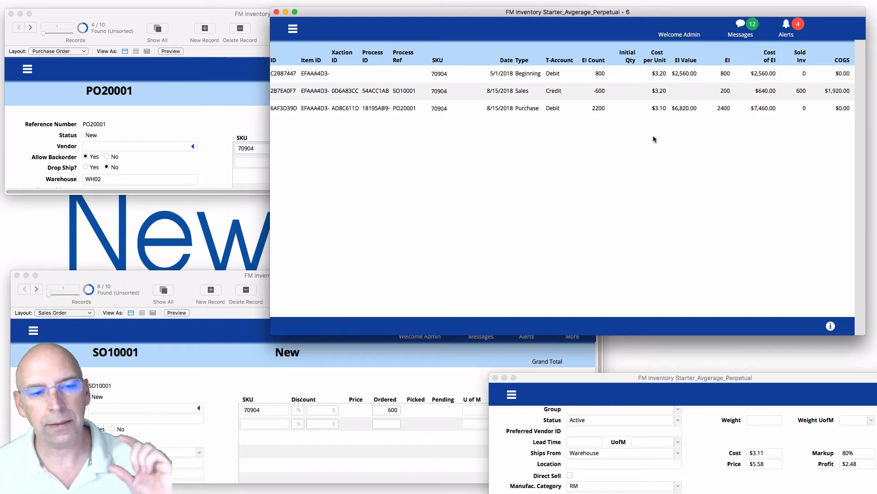
Advance to SO10002, commit its 1600-unit line, and review the new Sales row in the log.
click(704, 462)
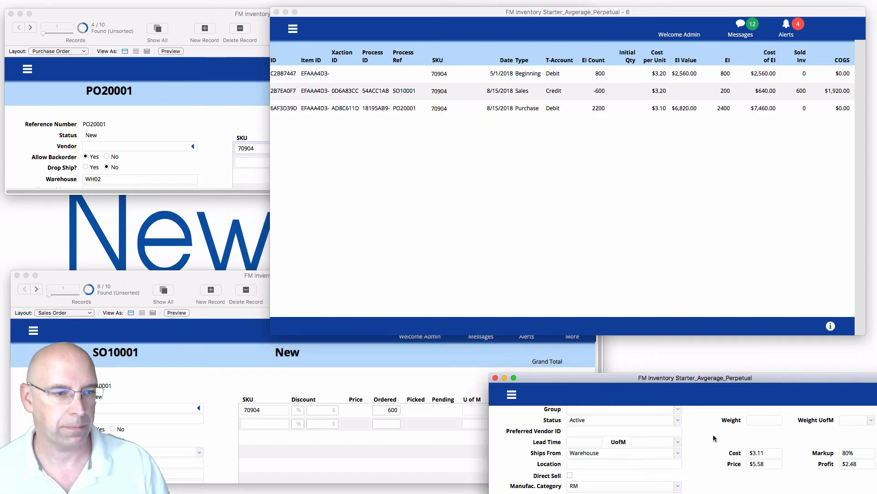
click(589, 150)
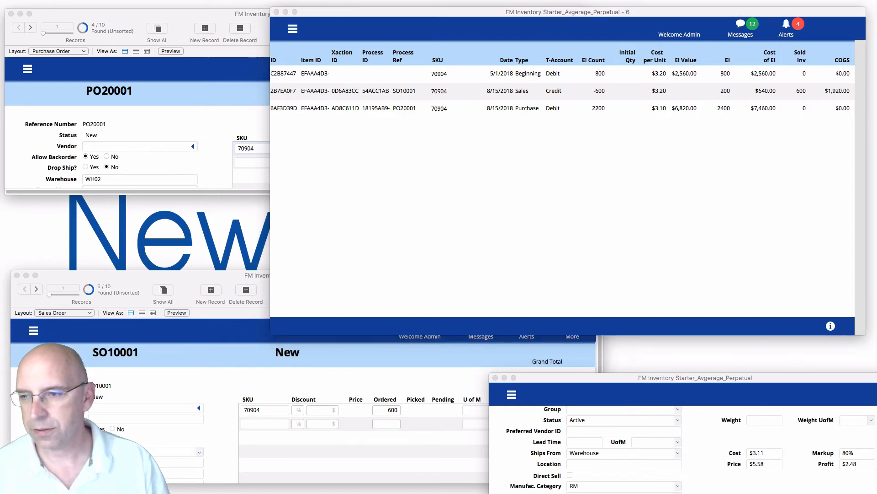
click(316, 392)
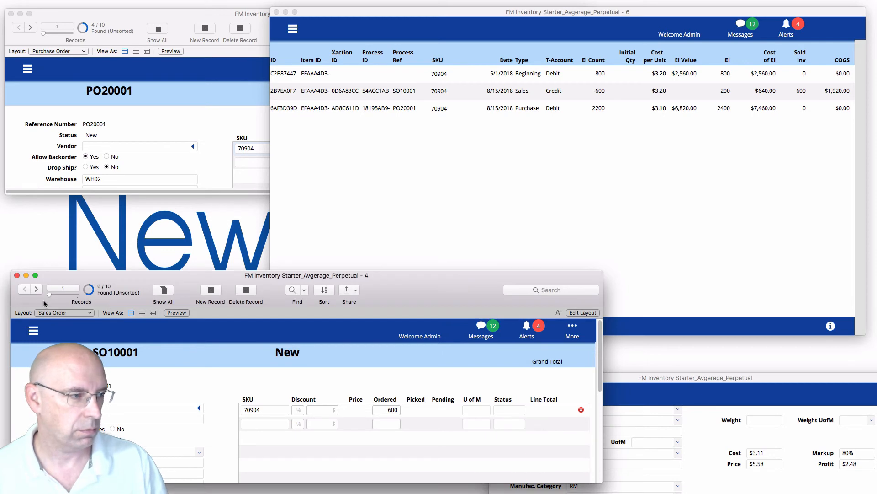
click(36, 289)
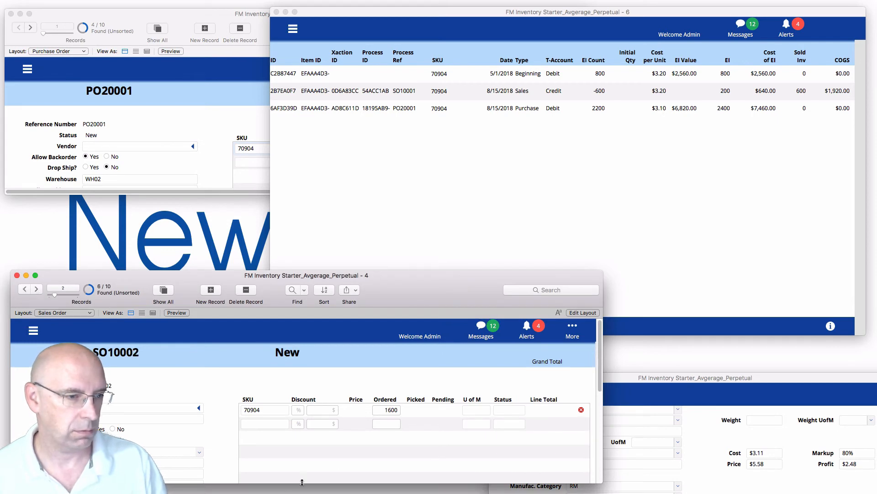
click(396, 411)
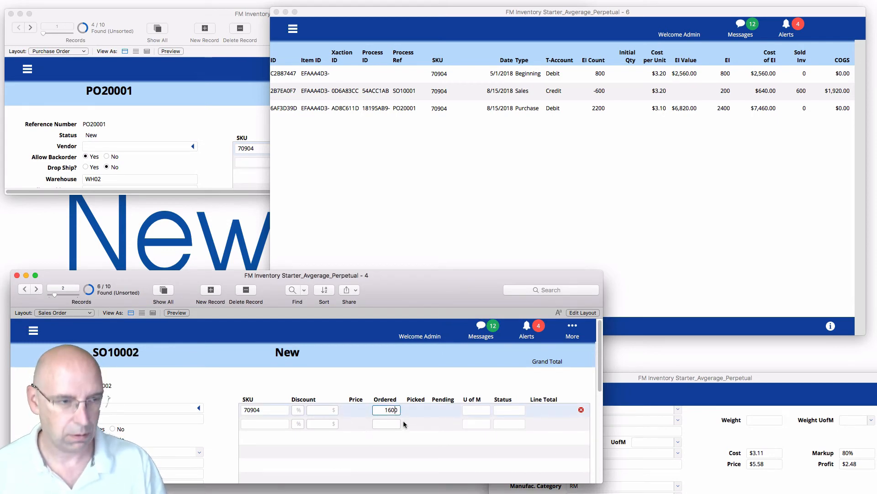
key(Tab)
click(654, 249)
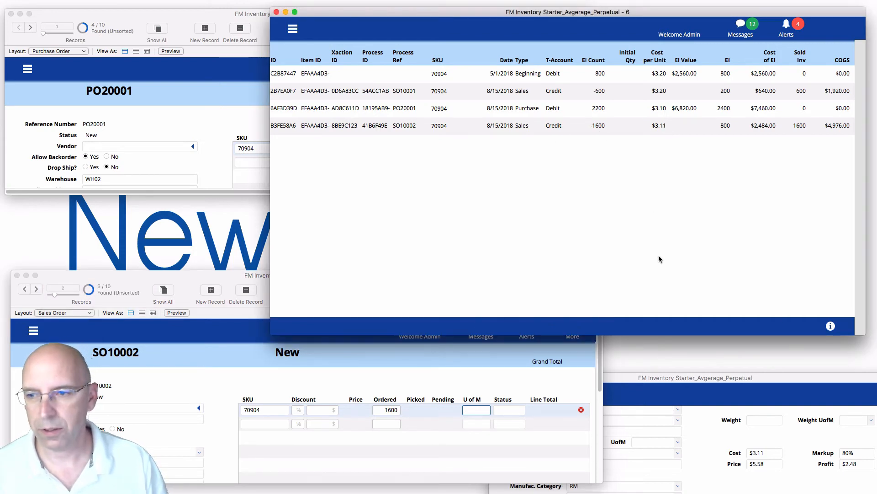
Advance to PO20002, commit its 1200 units at $3.30, and check the item's $3.22 cost.
click(269, 151)
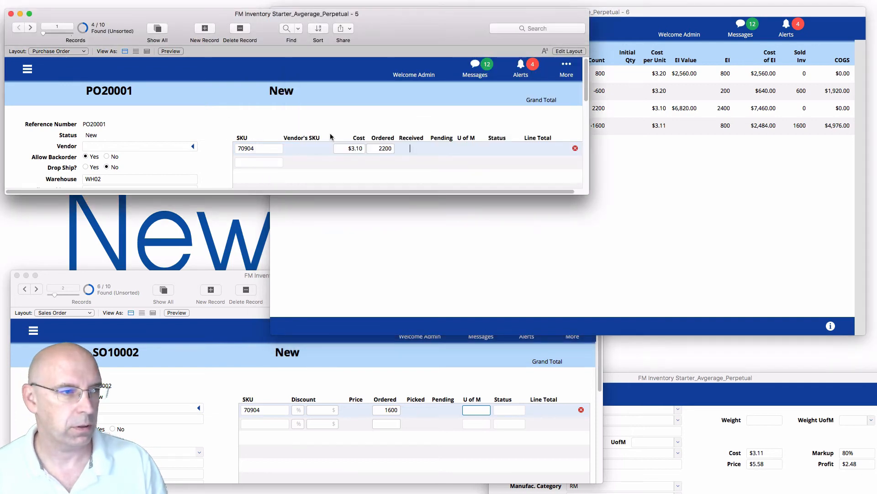
click(31, 28)
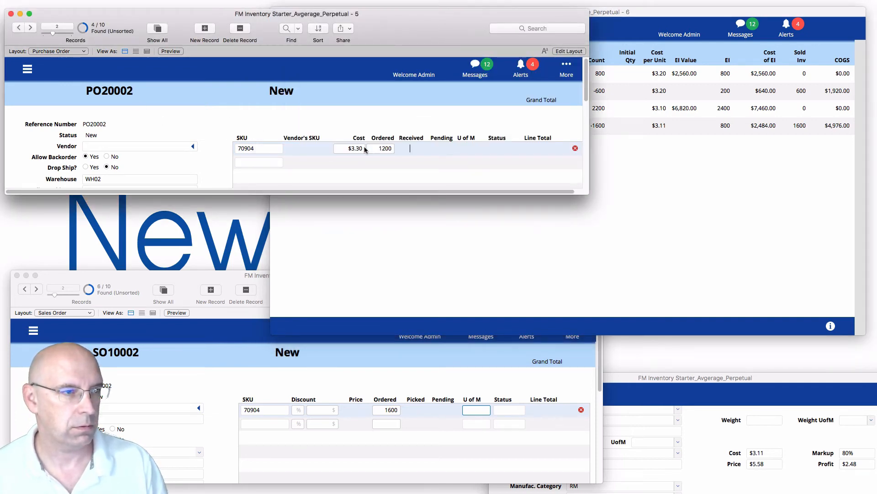
click(390, 148)
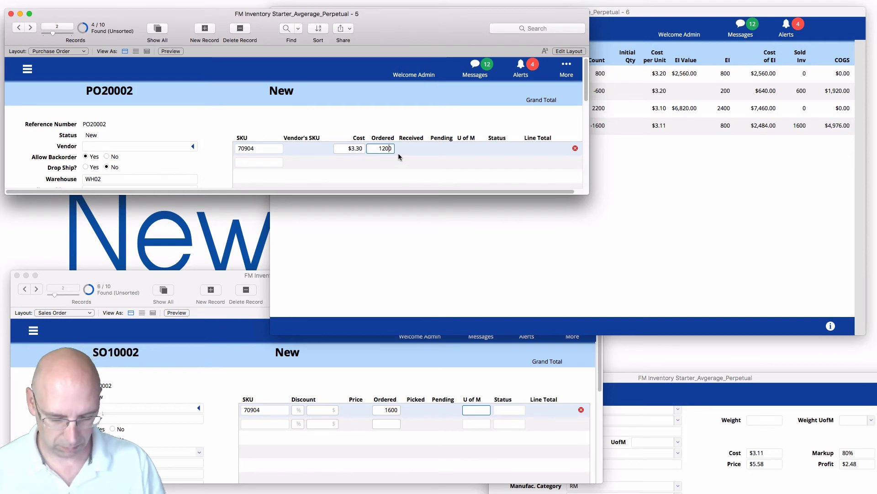
click(662, 185)
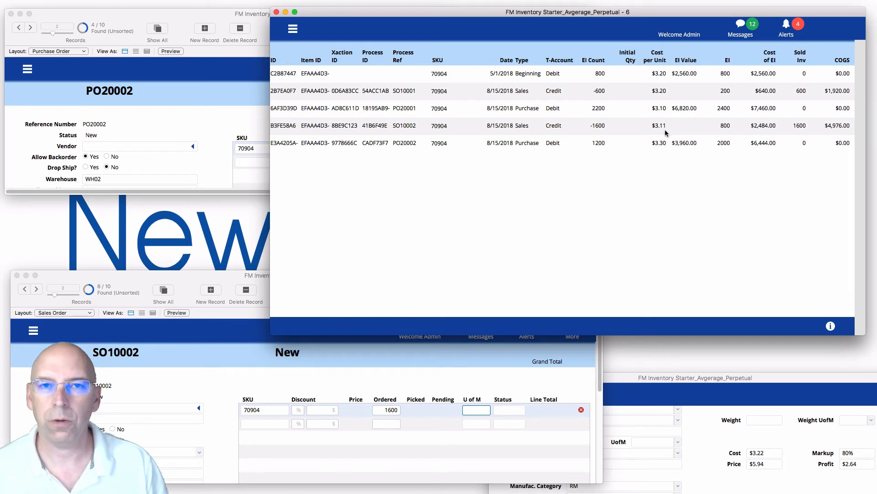
click(771, 486)
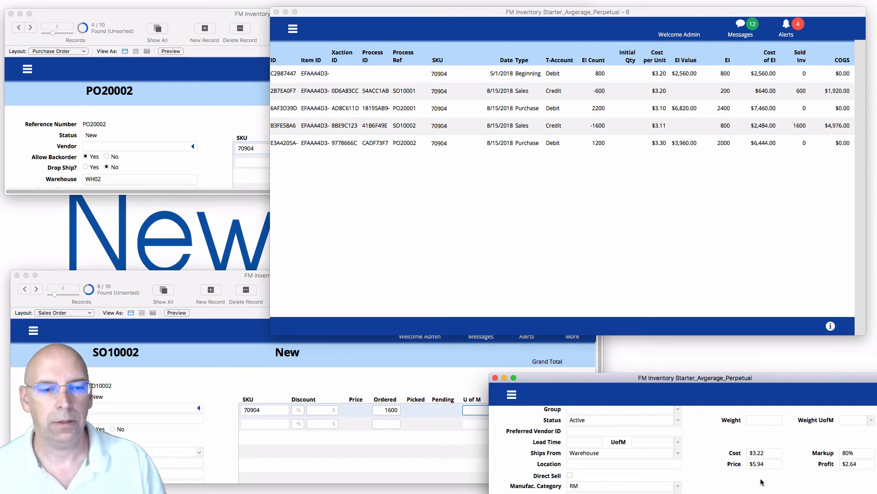
click(439, 372)
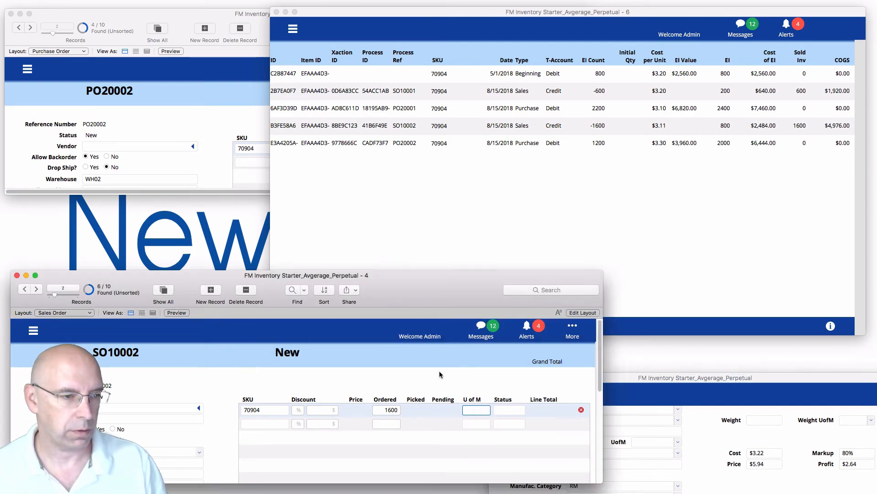
click(439, 374)
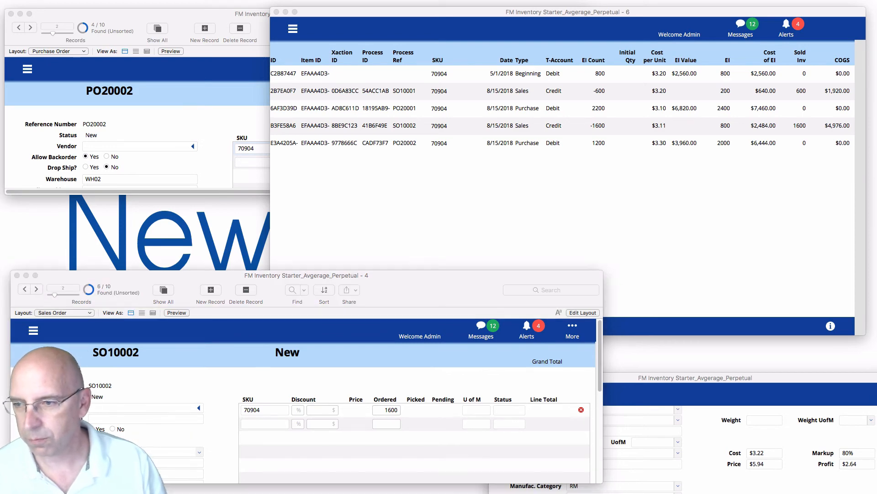
Advance to SO10003 and commit its ordered quantity as 1000 units.
click(345, 392)
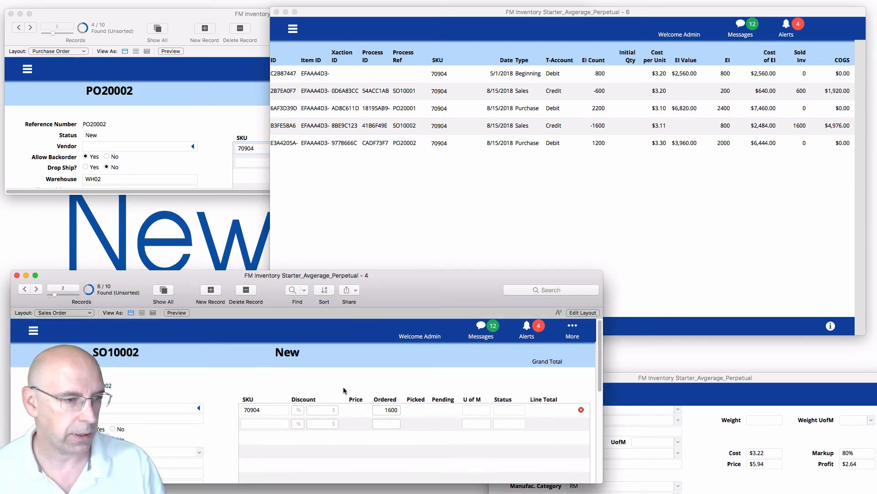
click(38, 290)
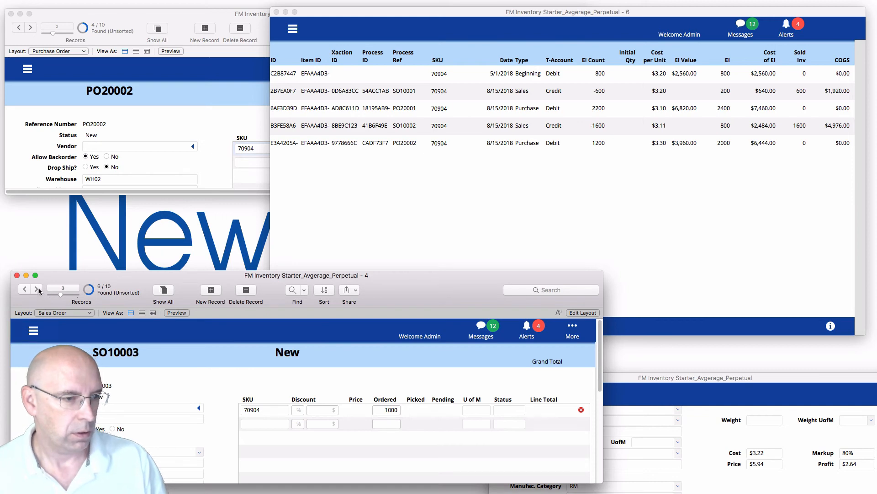
click(400, 410)
key(BackSpace)
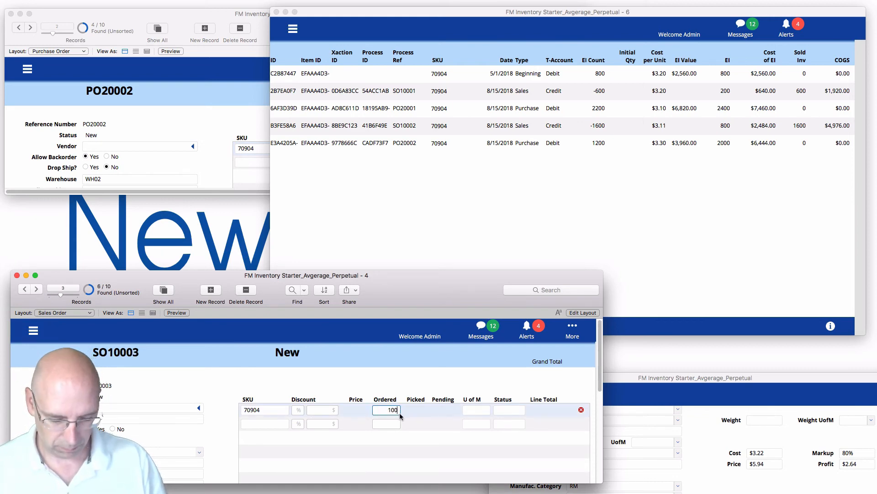
text(0)
key(Tab)
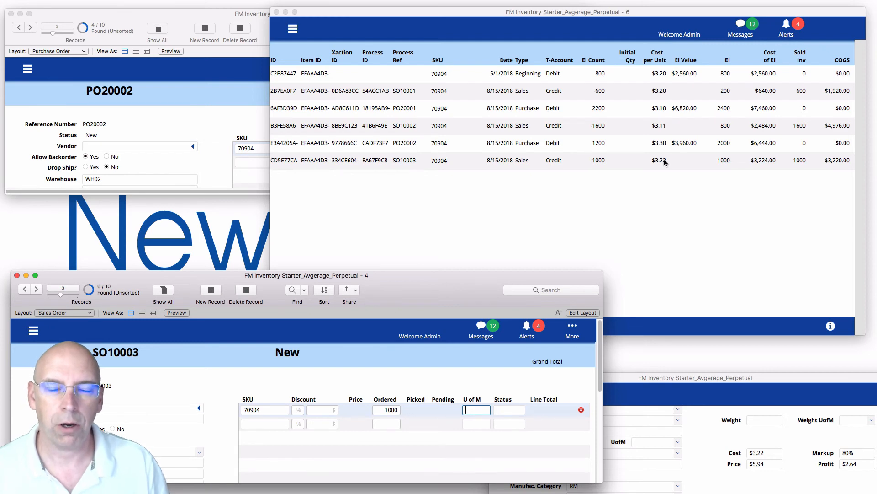
Advance to SO10004 and commit its 400-unit sales line.
click(36, 289)
click(396, 411)
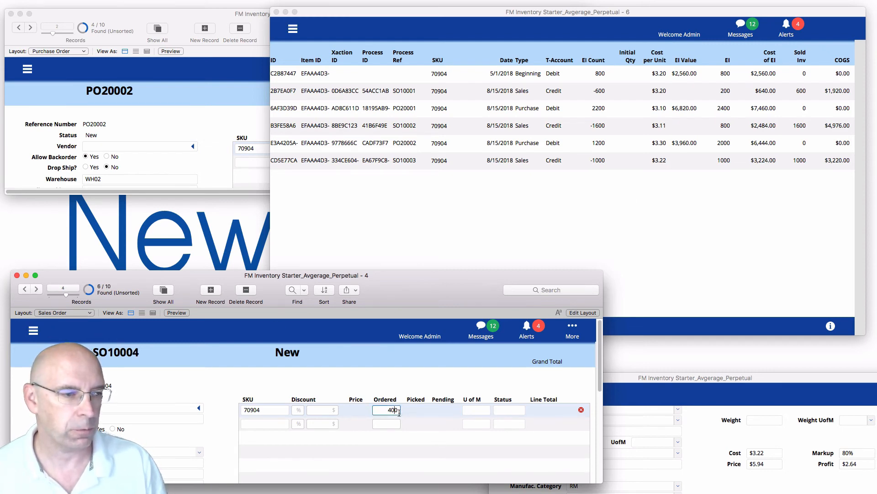
key(Tab)
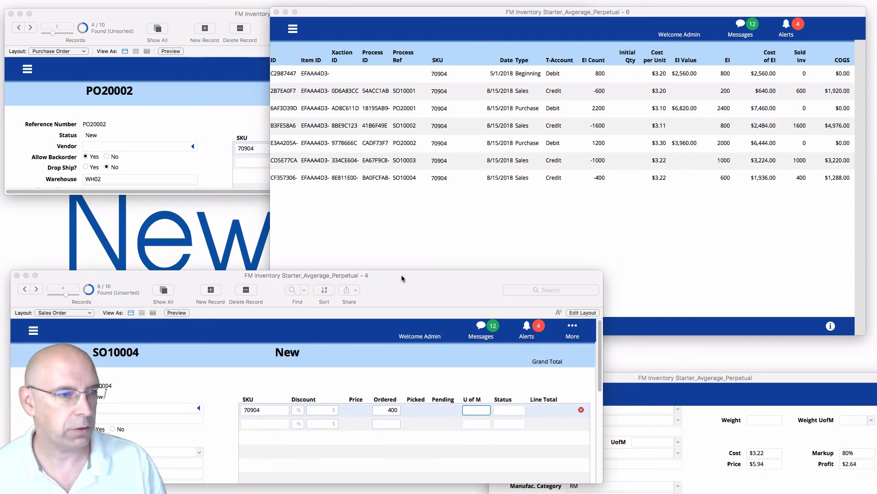
click(399, 389)
click(202, 99)
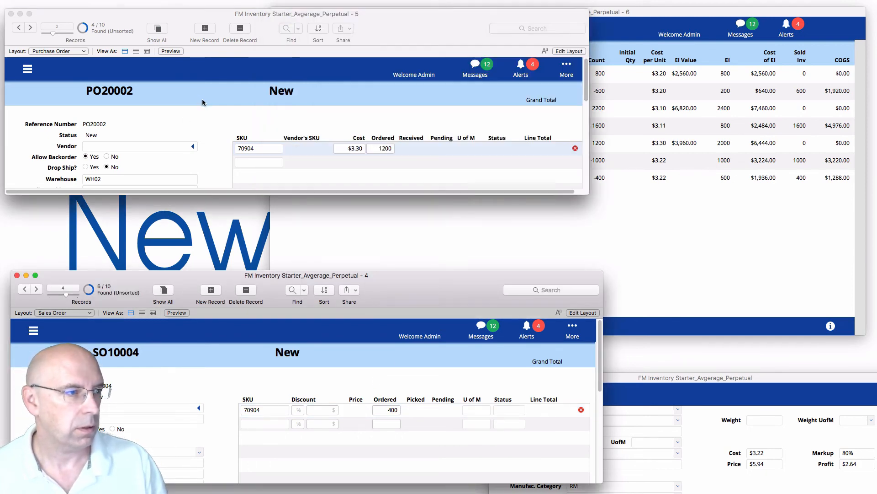
Advance to PO20003, commit an ordered quantity of 180, and show the log's status toolbar.
click(32, 28)
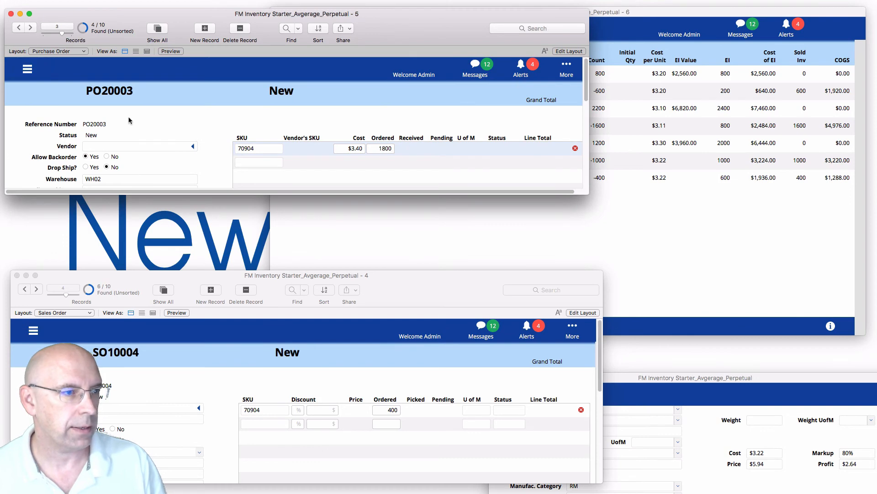
click(391, 149)
key(BackSpace)
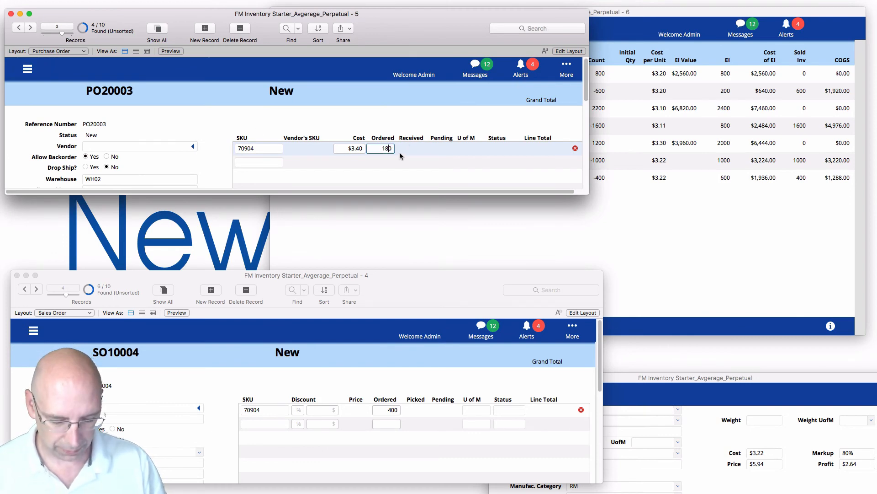
click(399, 152)
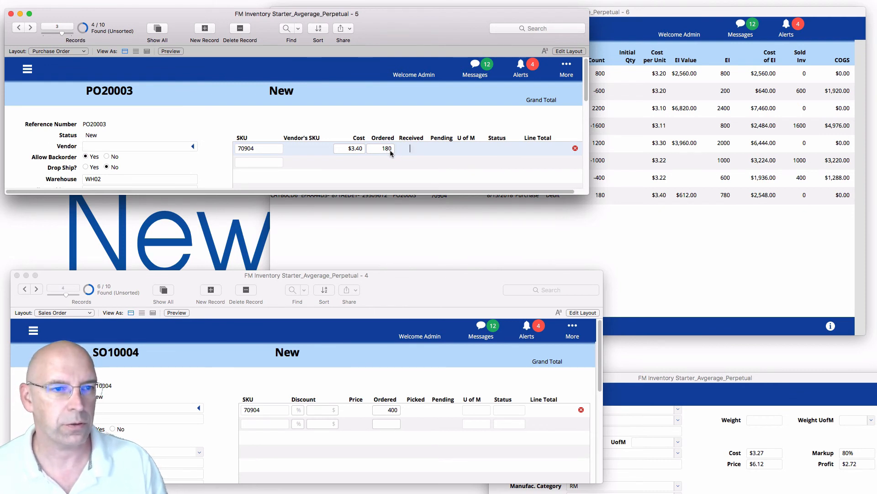
click(620, 234)
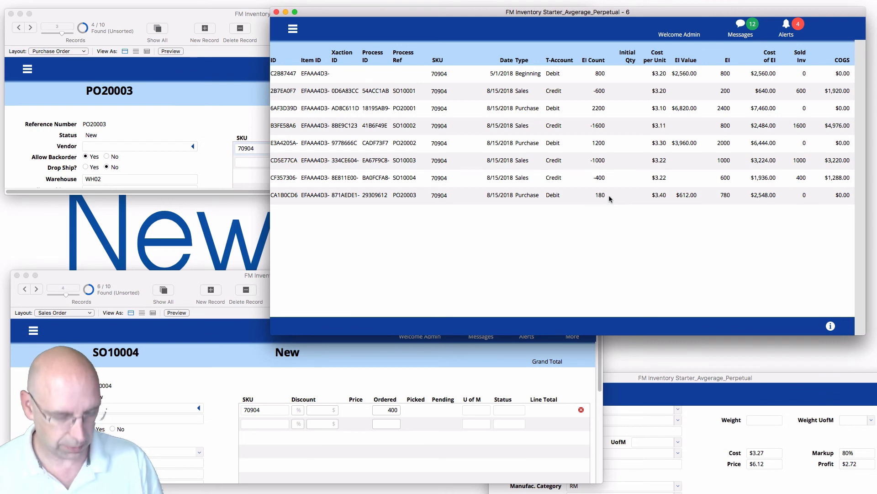
key(alt+super+s)
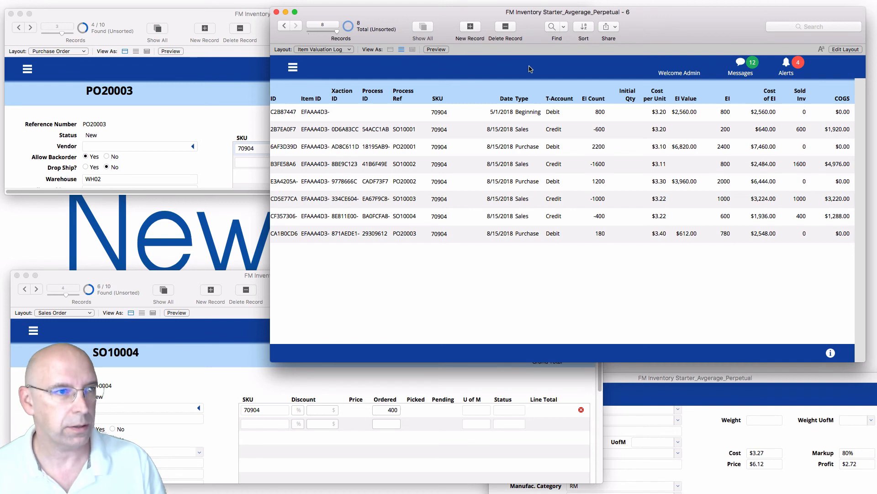
Delete the mistaken 180-unit log row and reset the product cost to $3.22.
click(505, 27)
key(Return)
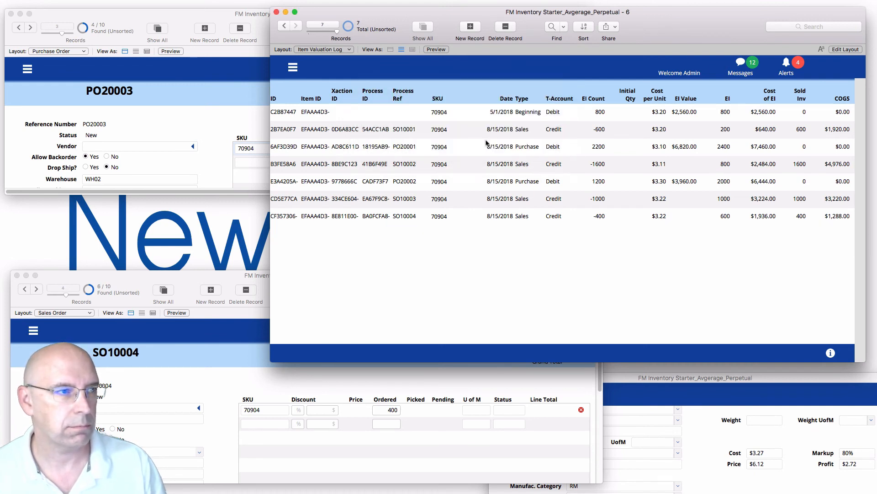
click(771, 454)
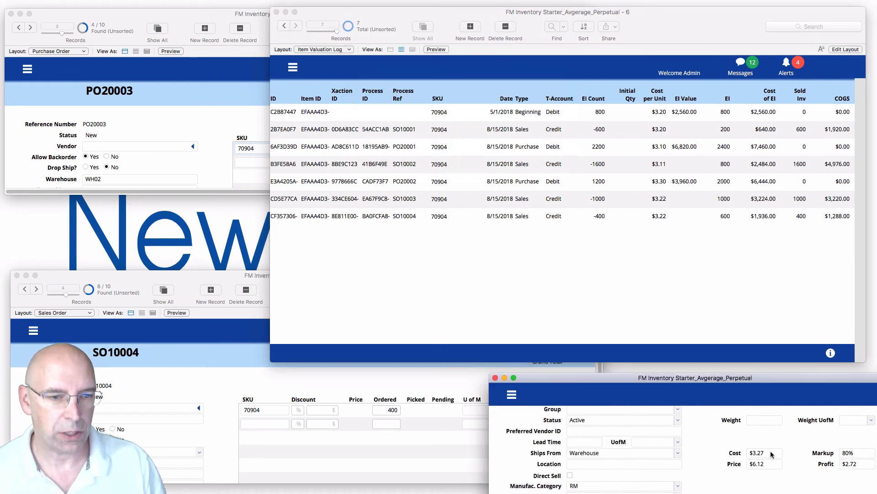
click(771, 454)
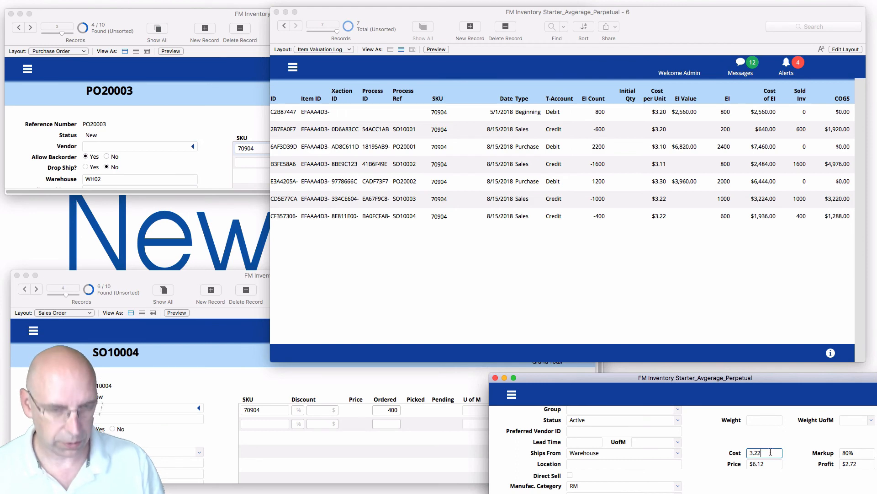
click(769, 432)
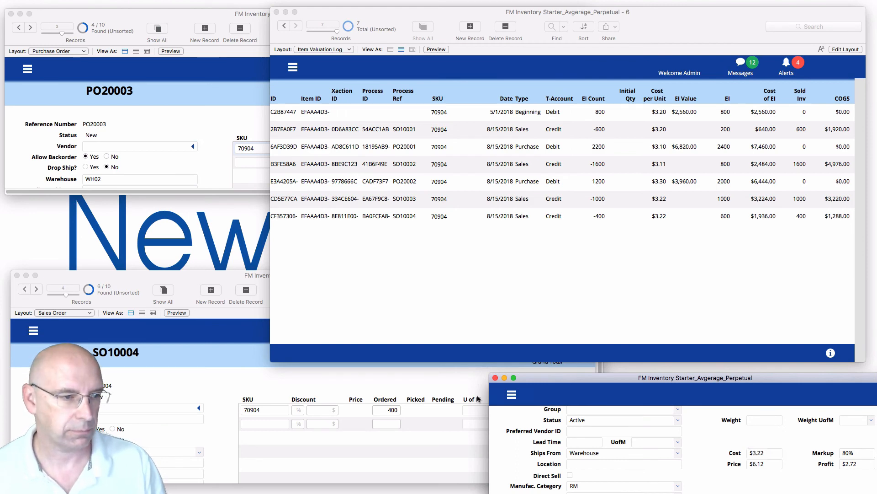
Re-enter PO20003's ordered quantity as 1800 and review its $3.40 row in the log.
click(221, 132)
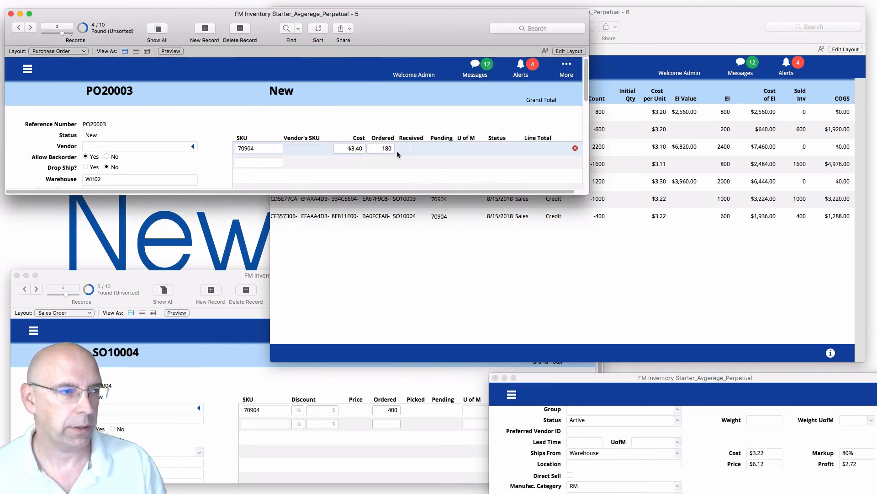
text(1800)
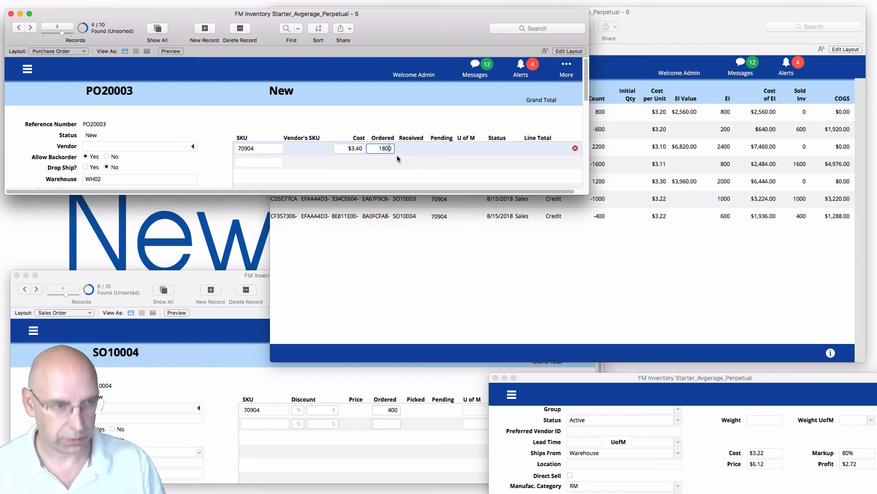
click(396, 155)
click(615, 254)
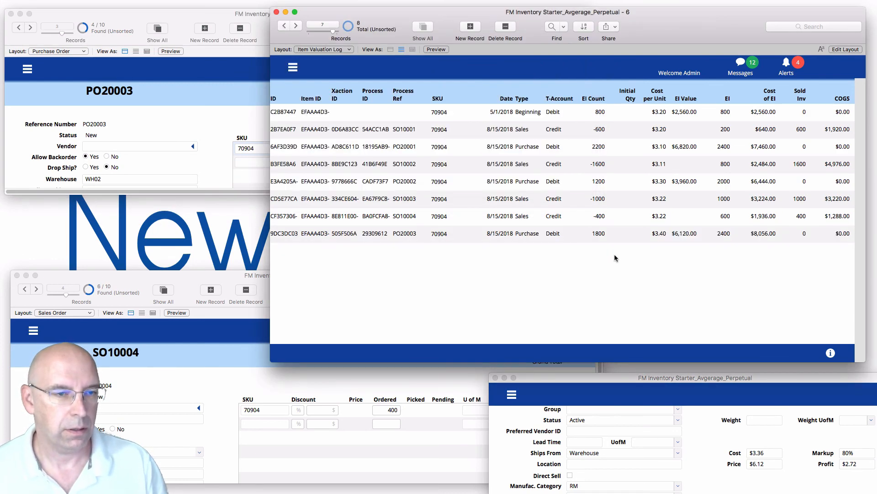
click(228, 149)
click(580, 258)
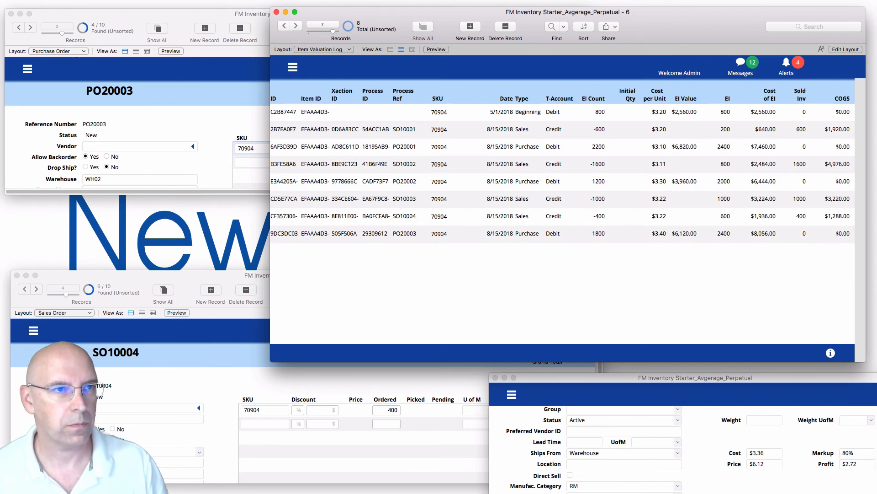
click(609, 0)
click(635, 0)
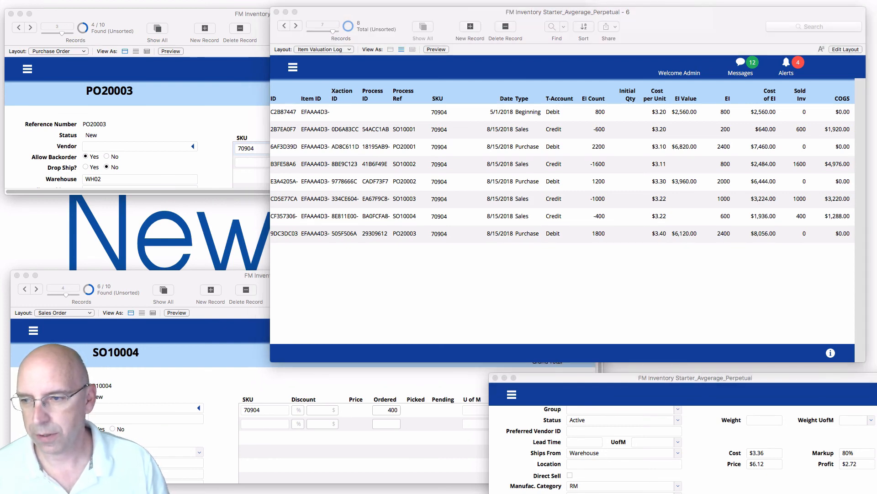
click(255, 379)
Advance to SO10005 and commit its ordered quantity of 1400 units.
click(36, 289)
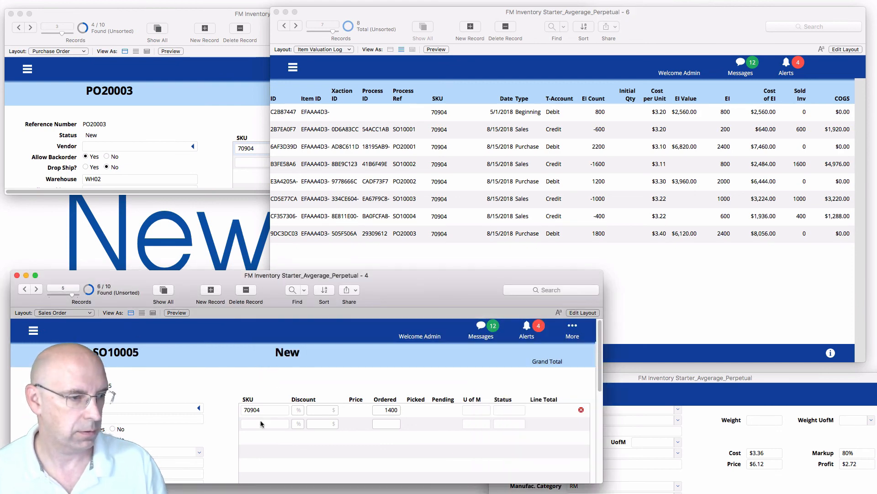
click(398, 409)
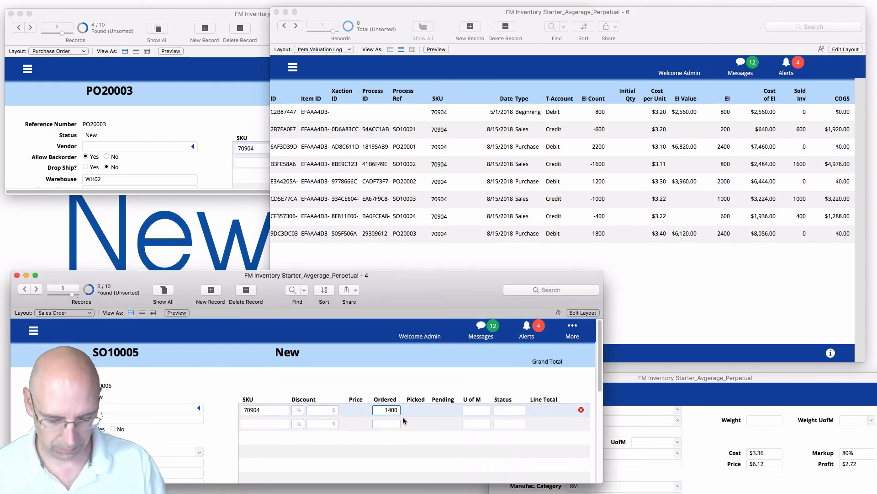
key(BackSpace)
key(Return)
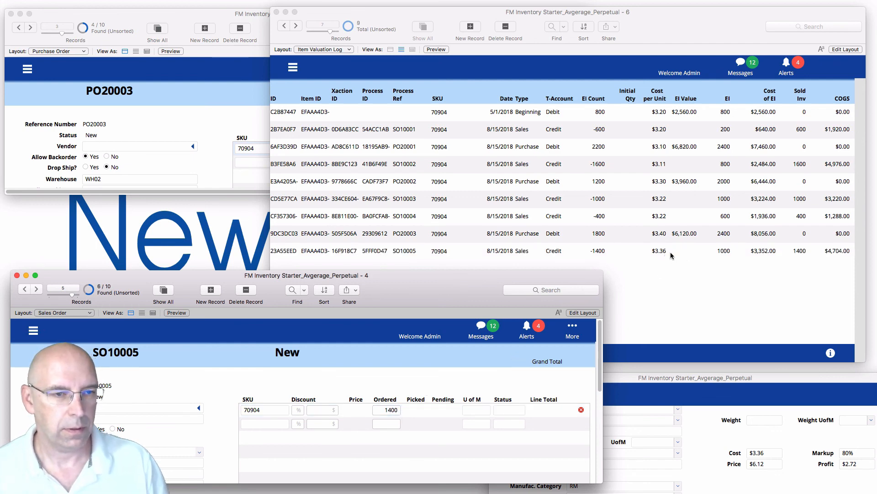
Advance to PO20004 and commit its 500-unit purchase at $3.50.
click(189, 127)
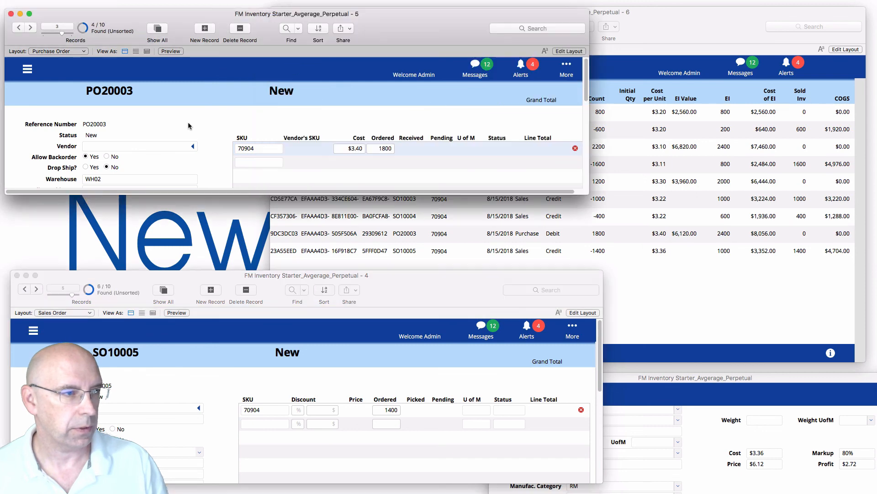
click(30, 27)
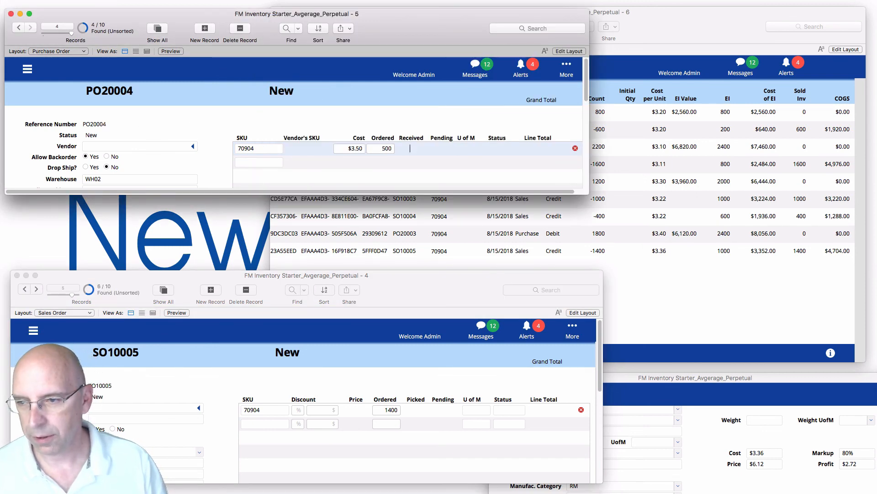
click(394, 151)
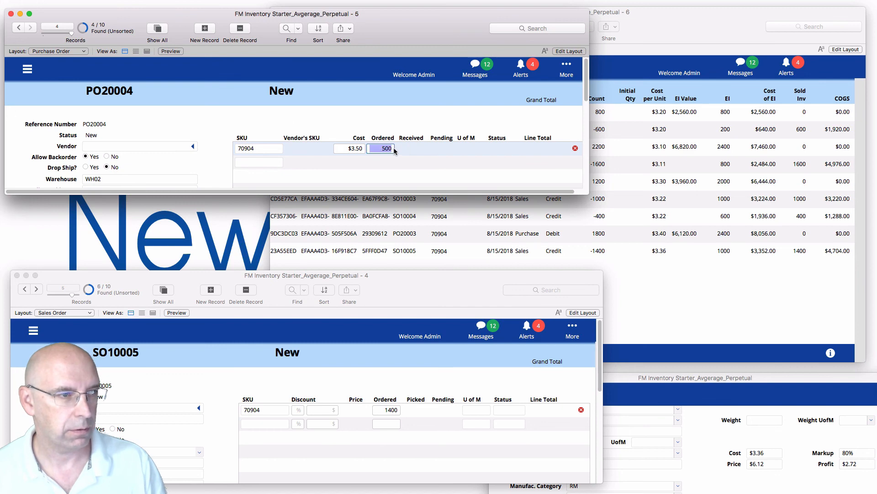
click(393, 149)
key(BackSpace)
text(0)
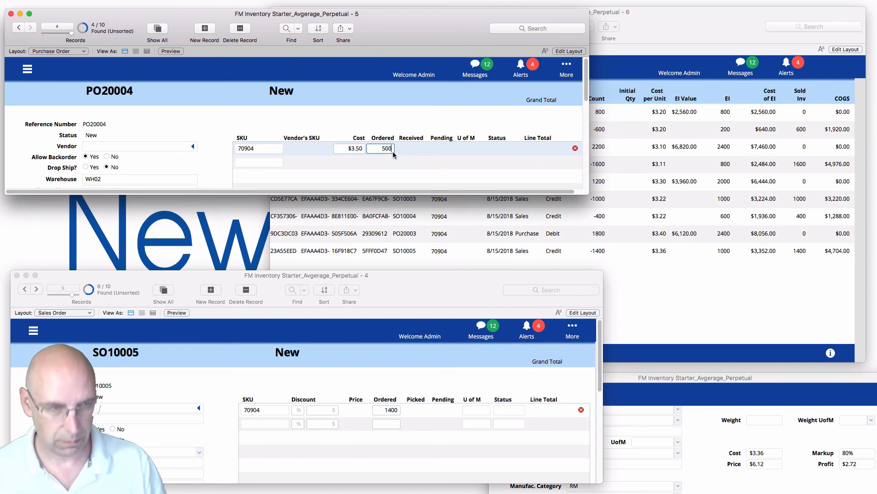
key(Return)
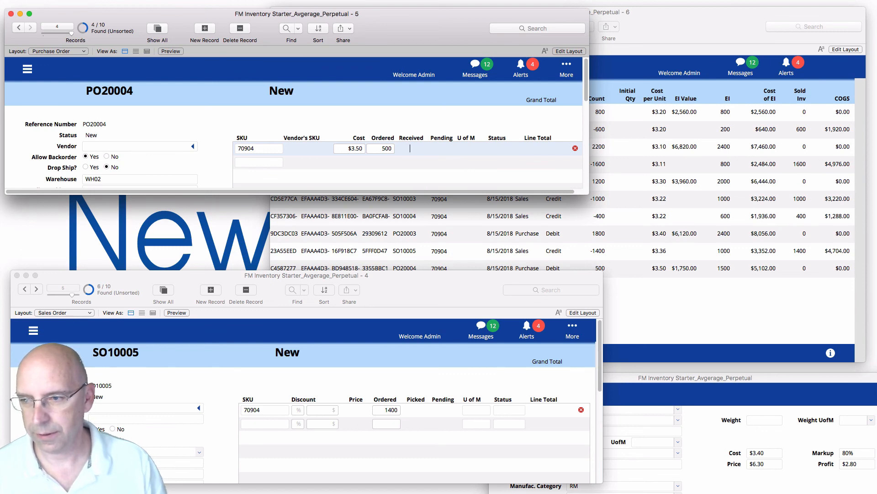
click(386, 384)
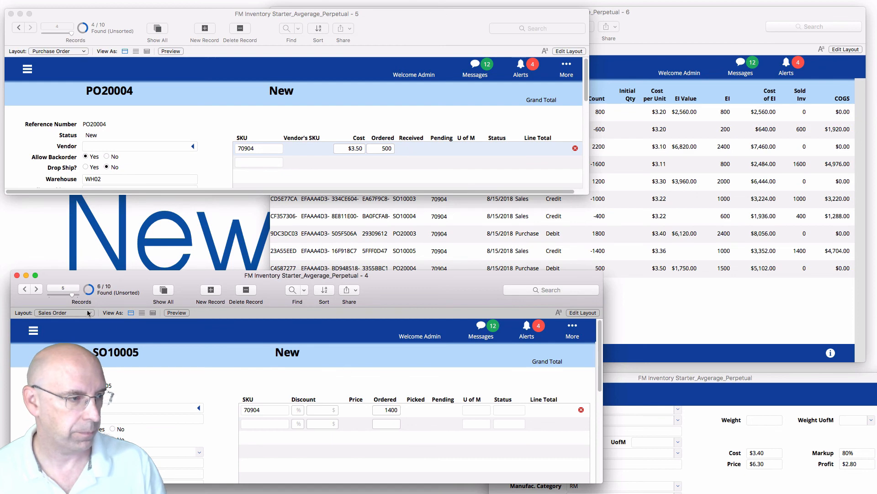
click(42, 290)
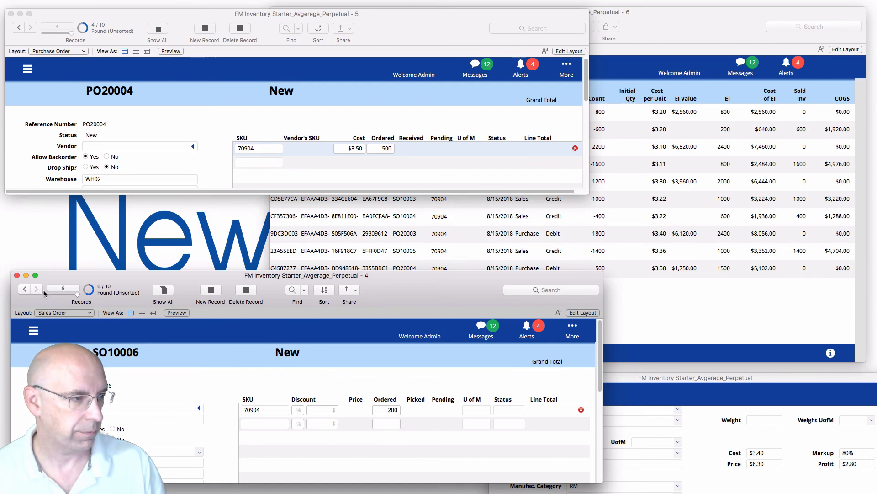
Commit 200 ordered units on SO10006 and check the log: $3.40 cost, COGS $680, 1300 left worth $4,422.
click(397, 411)
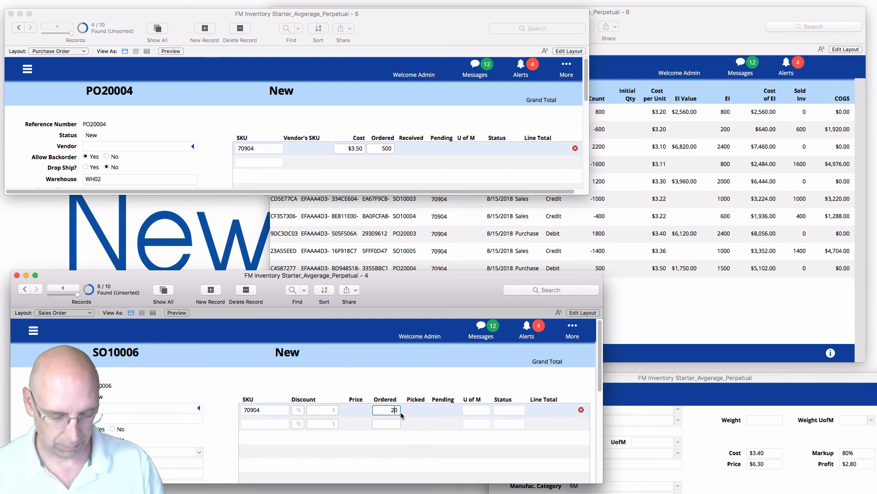
key(Tab)
click(611, 349)
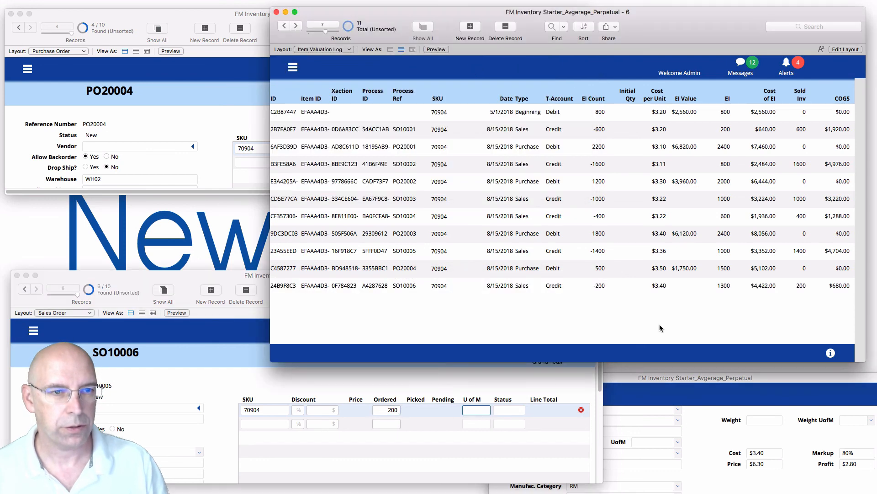